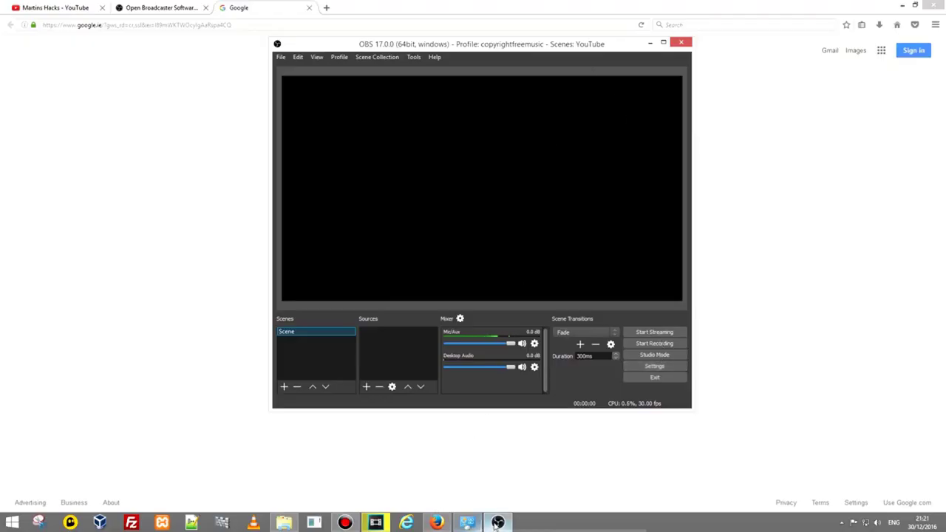
Bring the OBS window back to the front and open its Settings
{"action": "left_click", "coordinate": [497, 522]}
{"action": "left_click", "coordinate": [497, 522]}
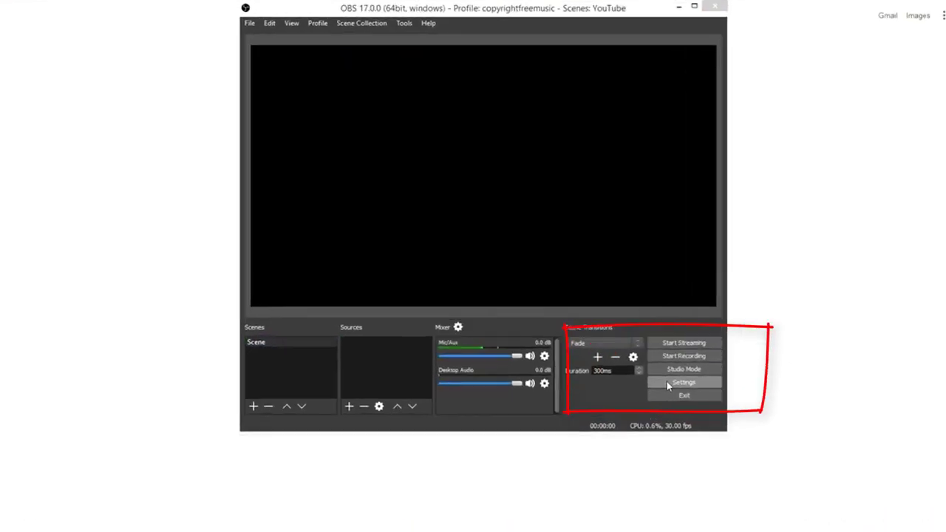
{"action": "left_click", "coordinate": [667, 382]}
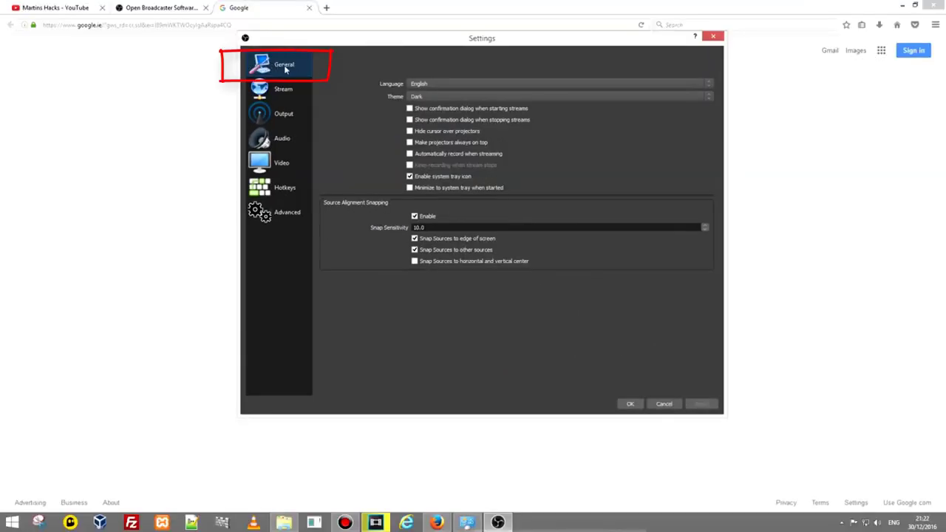
Try the light Default interface theme, then switch the theme back to Dark
{"action": "left_click", "coordinate": [423, 95]}
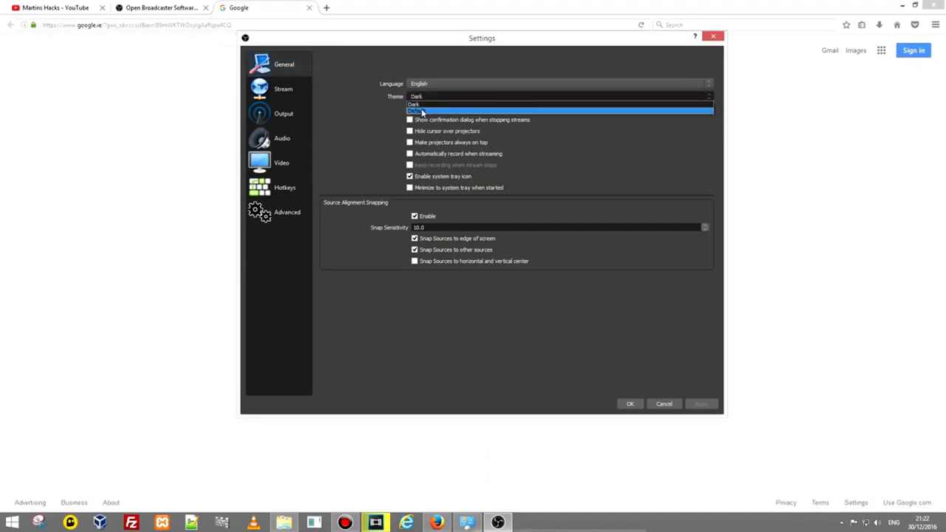
{"action": "left_click", "coordinate": [422, 109]}
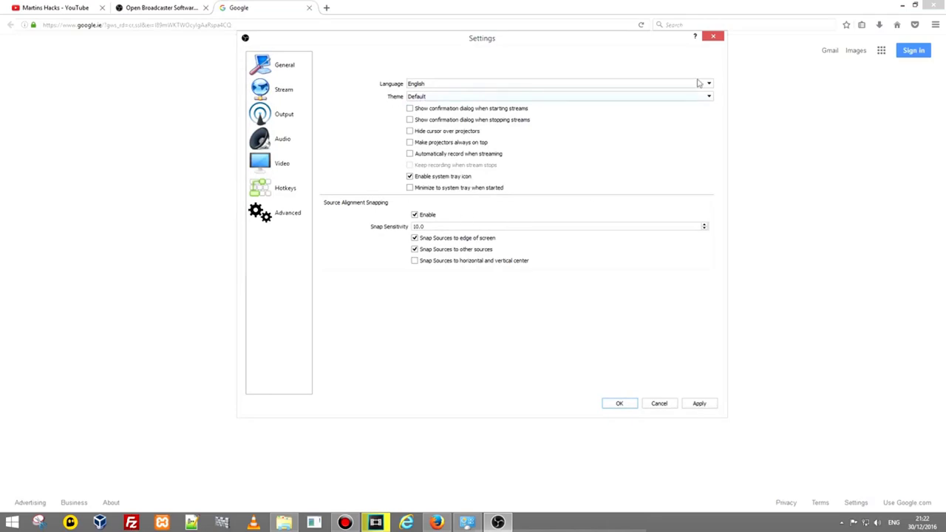
{"action": "left_click", "coordinate": [459, 97]}
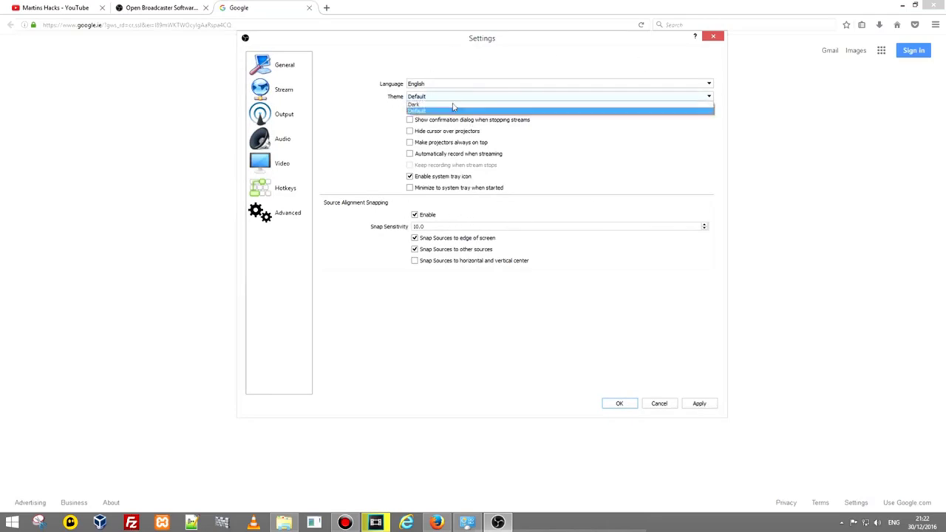
{"action": "left_click", "coordinate": [446, 104]}
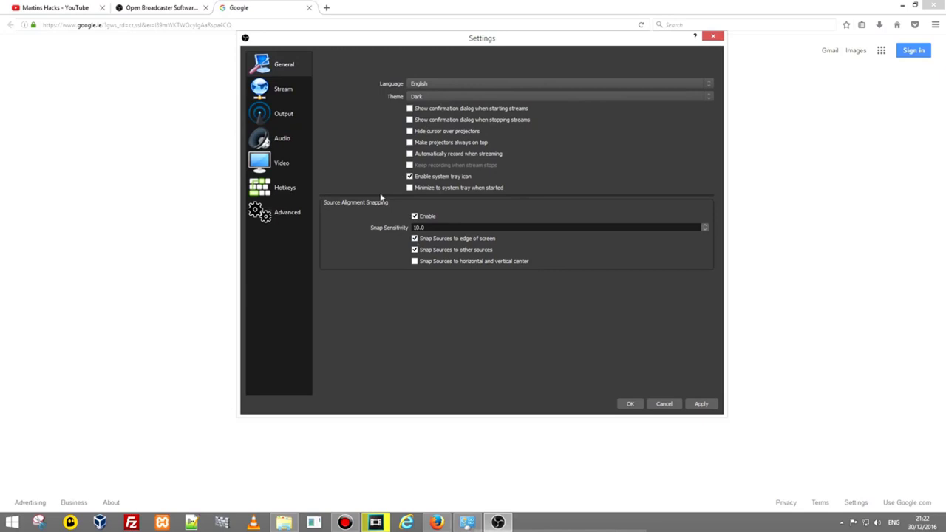
{"action": "left_click", "coordinate": [286, 94]}
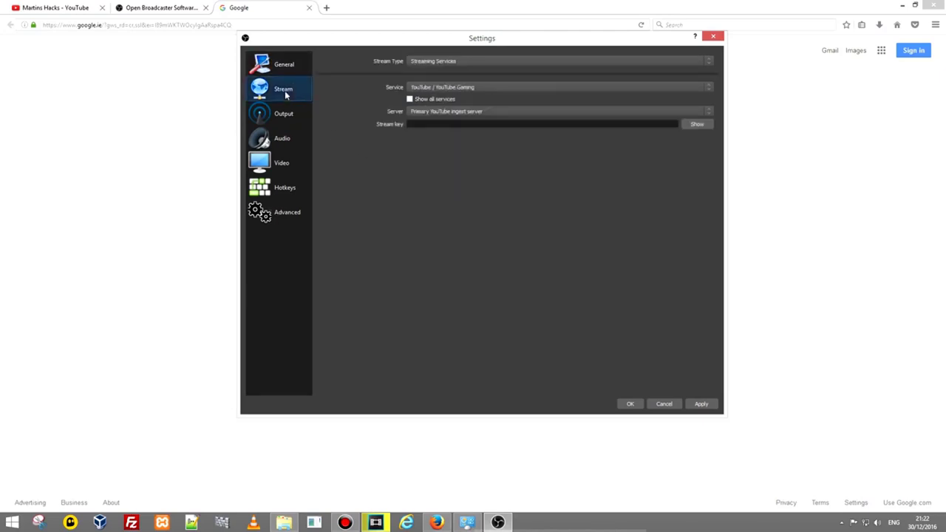
{"action": "left_click", "coordinate": [442, 87]}
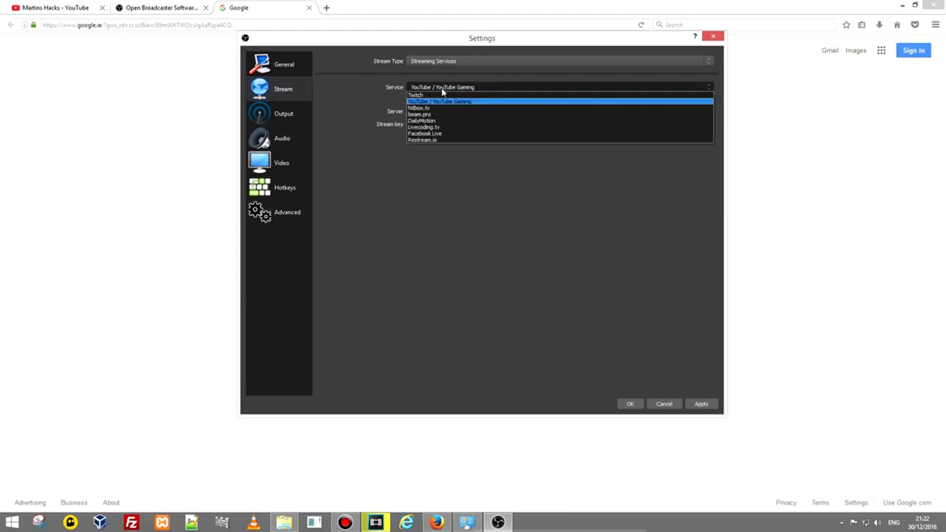
{"action": "left_click", "coordinate": [429, 95]}
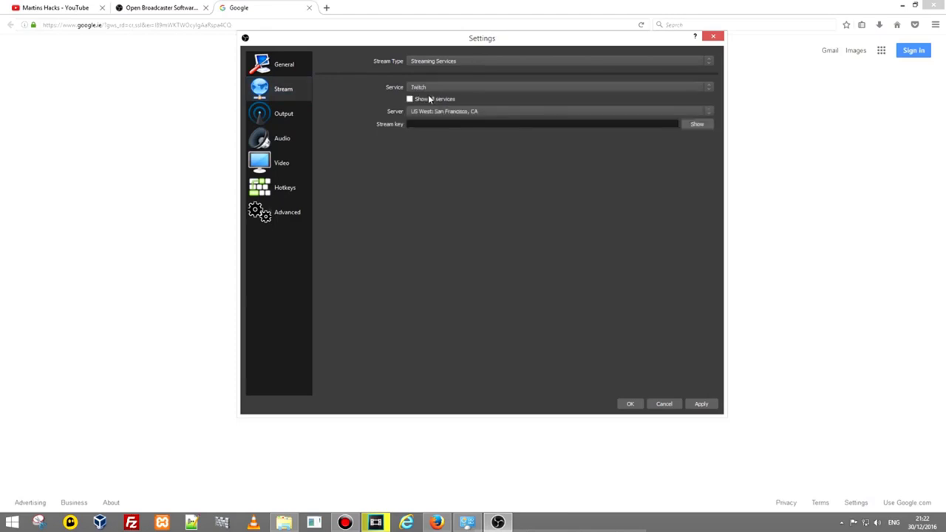
{"action": "left_click", "coordinate": [431, 111]}
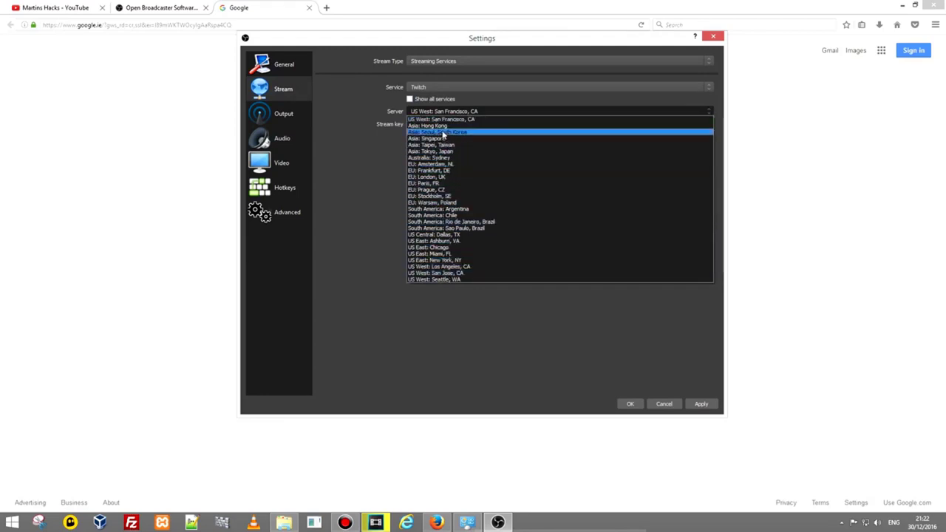
{"action": "left_click", "coordinate": [432, 86]}
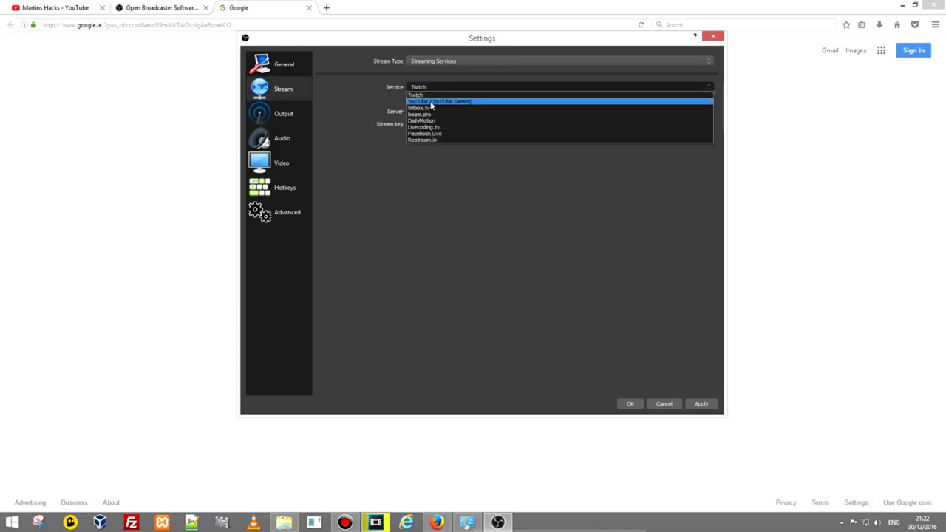
{"action": "left_click", "coordinate": [426, 102]}
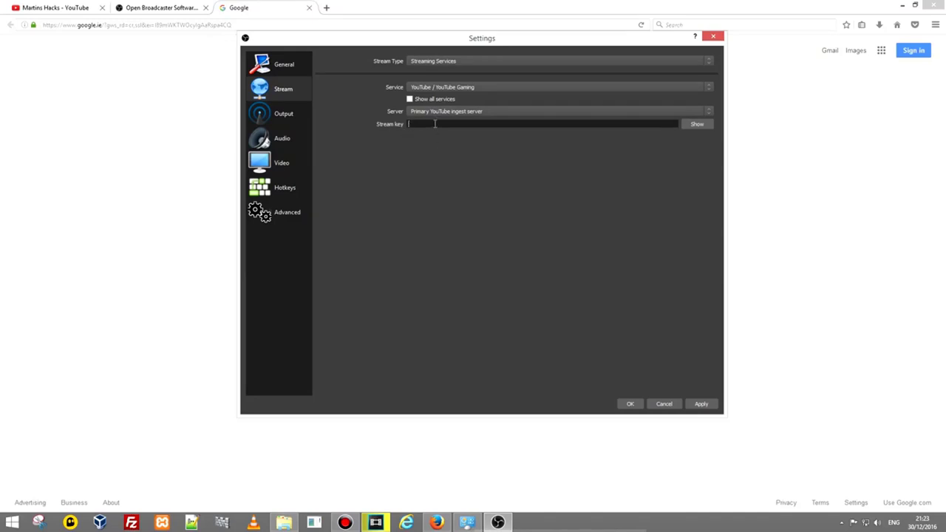
Check the Output page's 2500 video bitrate value, leaving it unchanged
{"action": "left_click", "coordinate": [292, 116]}
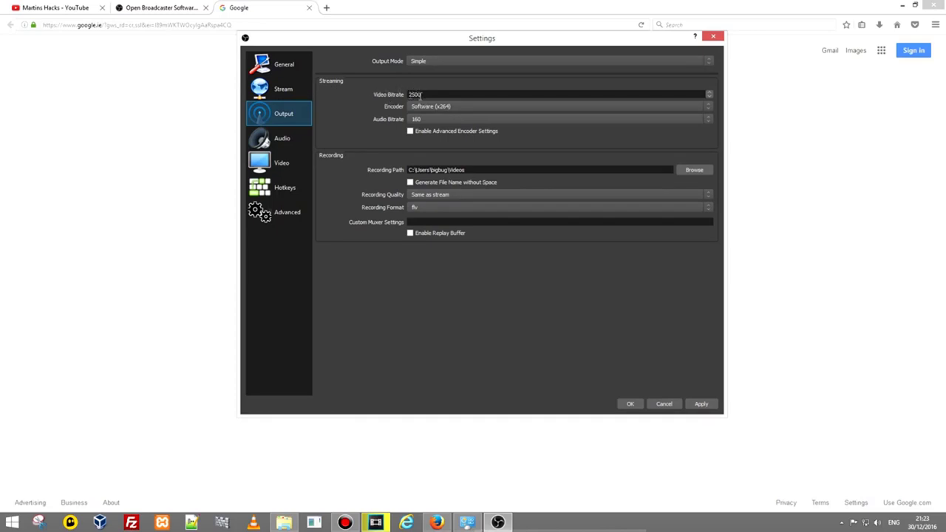
{"action": "double_click", "coordinate": [422, 93]}
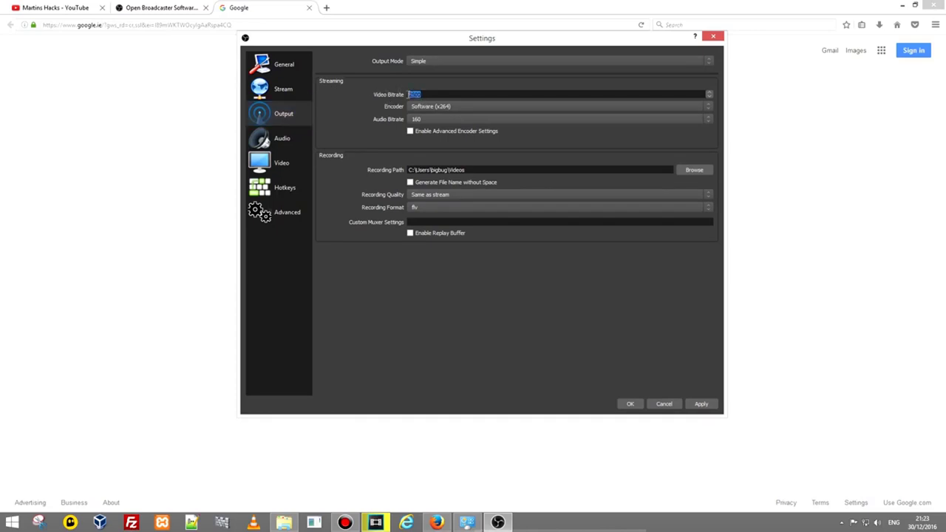
{"action": "left_click", "coordinate": [425, 95]}
{"action": "left_click_drag", "start_coordinate": [410, 94], "coordinate": [424, 94]}
{"action": "left_click", "coordinate": [416, 95]}
Search 'speedtest net' and run the Ookla test: 192.96 Mbps download, 21.66 Mbps upload
{"action": "left_click", "coordinate": [326, 8]}
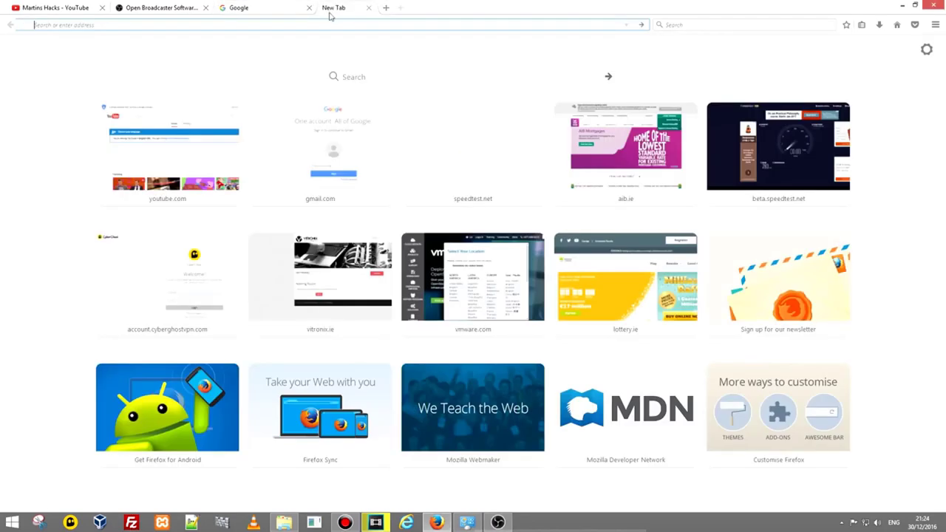
{"action": "left_click", "coordinate": [277, 13]}
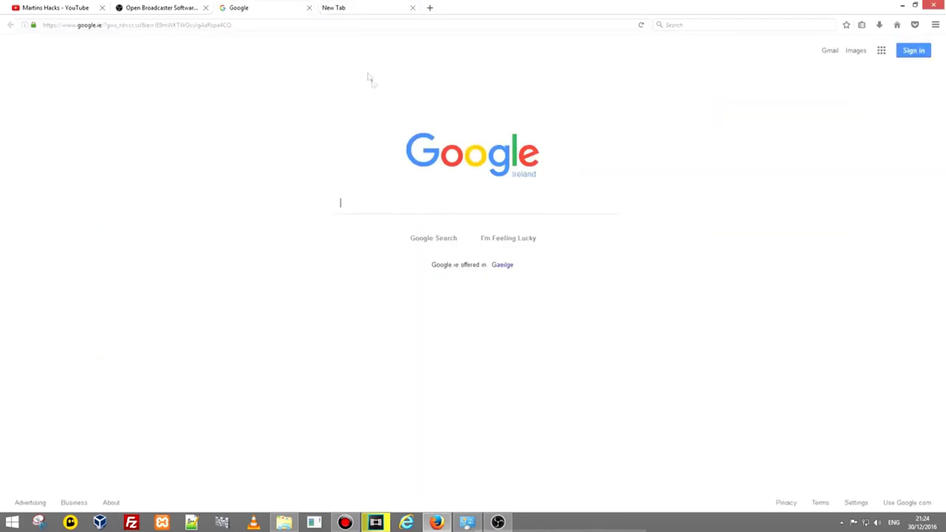
{"action": "type", "text": "speedtest net"}
{"action": "key", "text": "Return"}
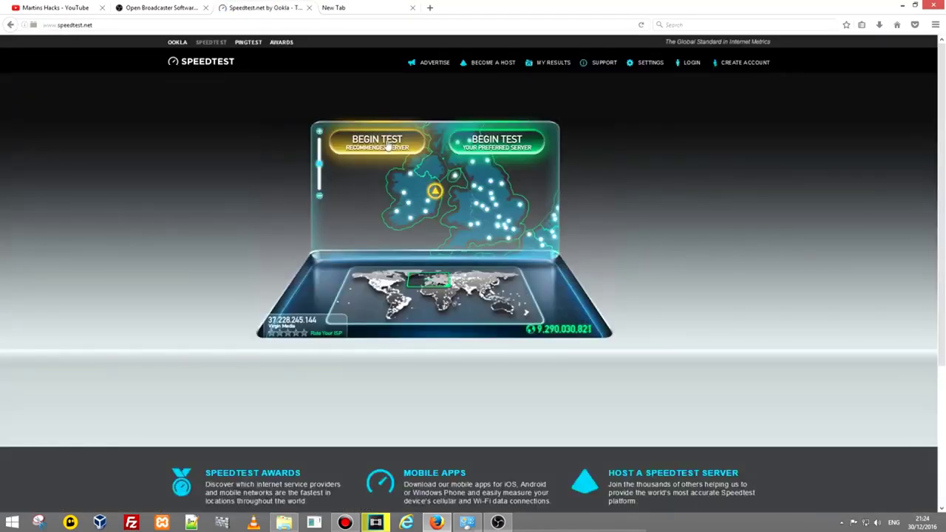
{"action": "left_click", "coordinate": [495, 143]}
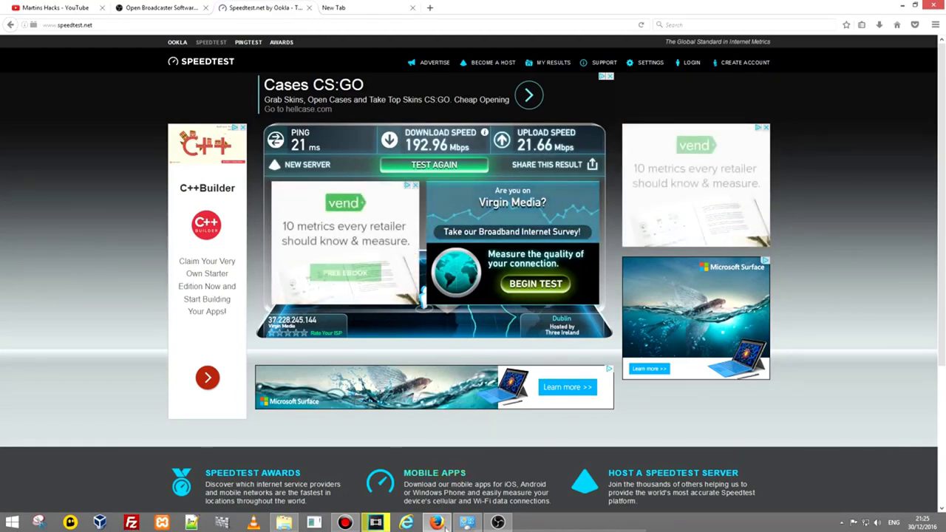
{"action": "left_click", "coordinate": [498, 523]}
Move the OBS settings window over the browser and recheck the 2500 video bitrate
{"action": "left_click_drag", "start_coordinate": [423, 95], "coordinate": [405, 94]}
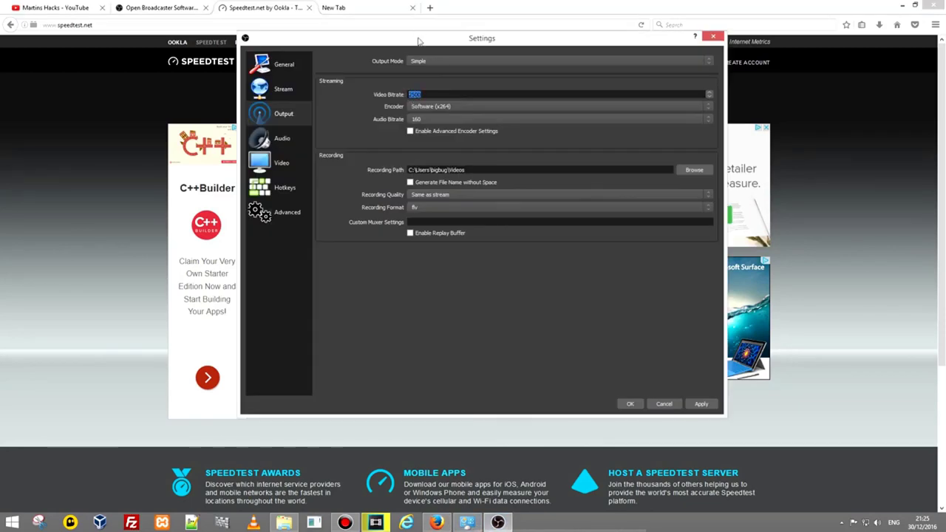
{"action": "left_click_drag", "start_coordinate": [419, 41], "coordinate": [569, 114]}
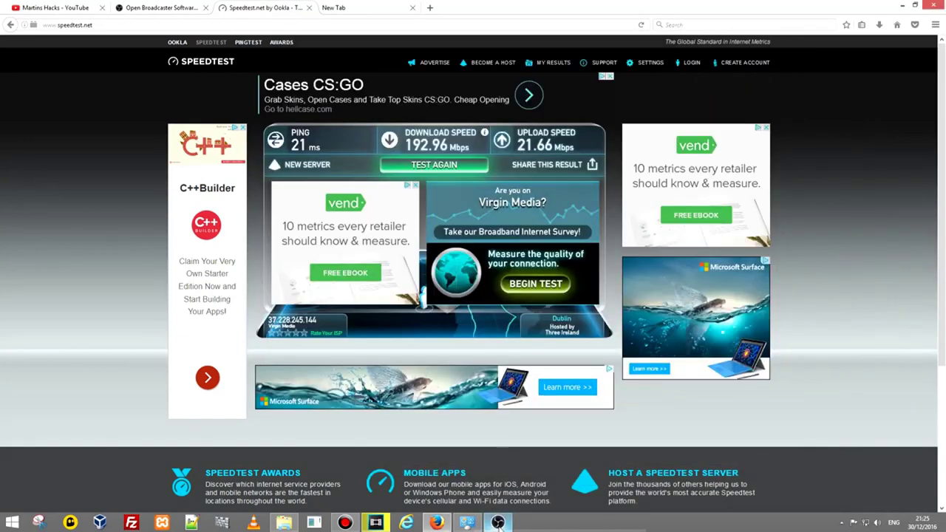
{"action": "left_click", "coordinate": [498, 523]}
{"action": "left_click", "coordinate": [455, 151]}
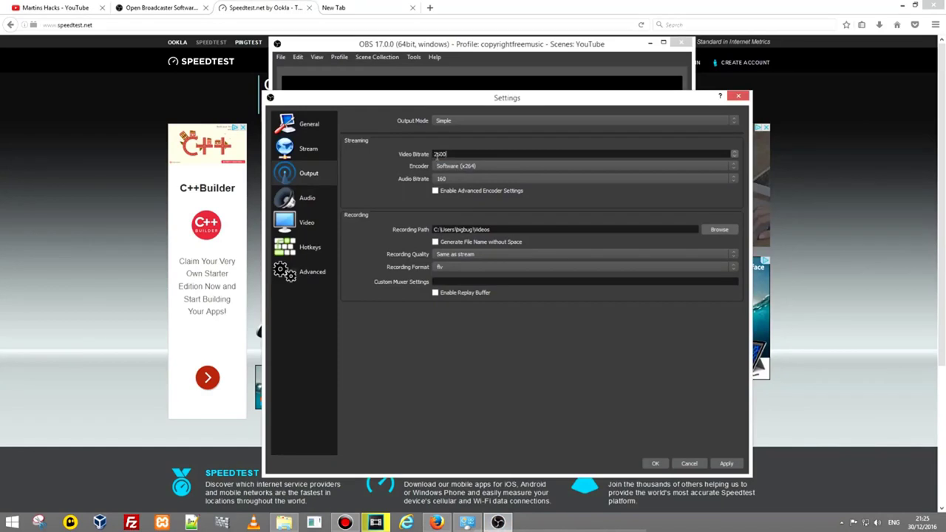
Keep the encoder on Software (x264) and the audio bitrate at 160
{"action": "left_click", "coordinate": [440, 166]}
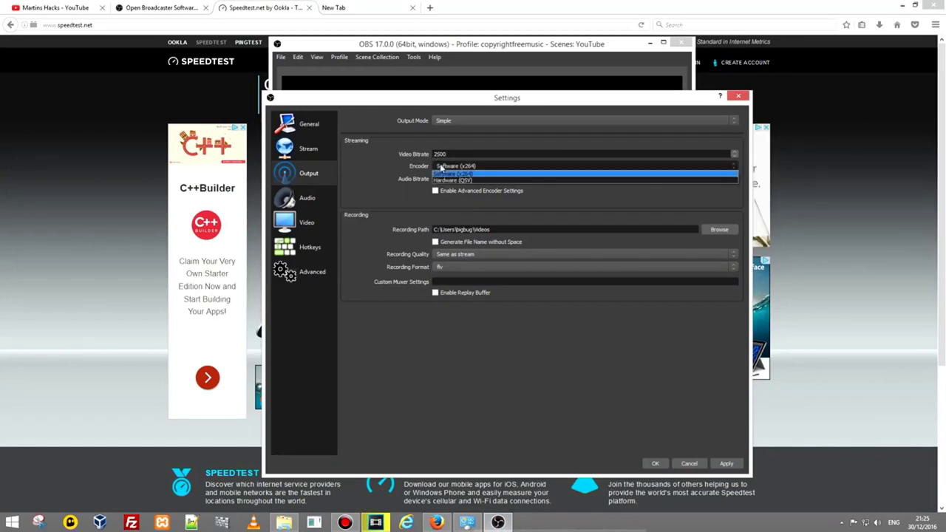
{"action": "left_click", "coordinate": [440, 172]}
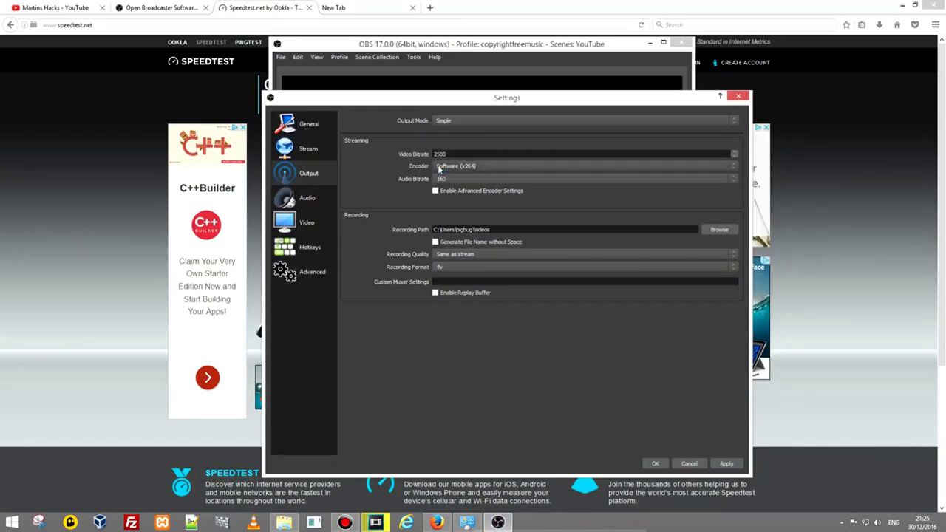
{"action": "left_click", "coordinate": [439, 169]}
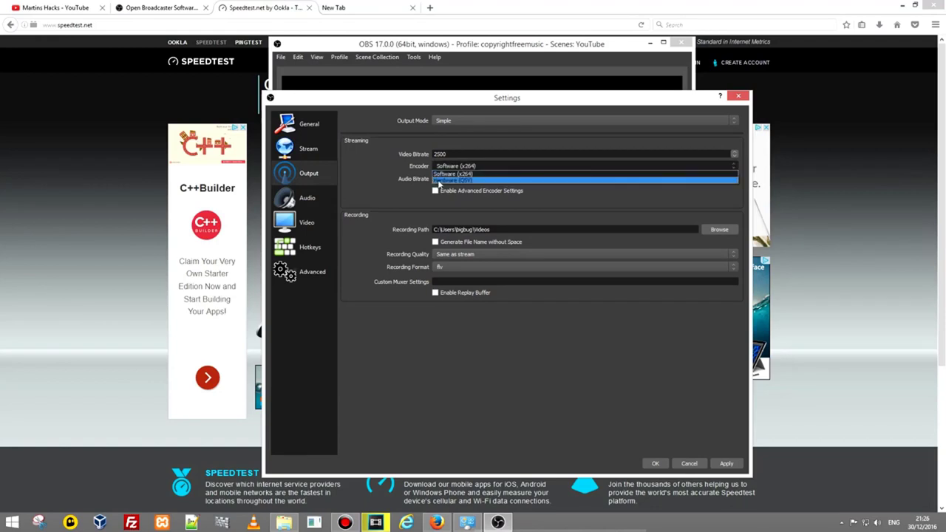
{"action": "left_click", "coordinate": [455, 173]}
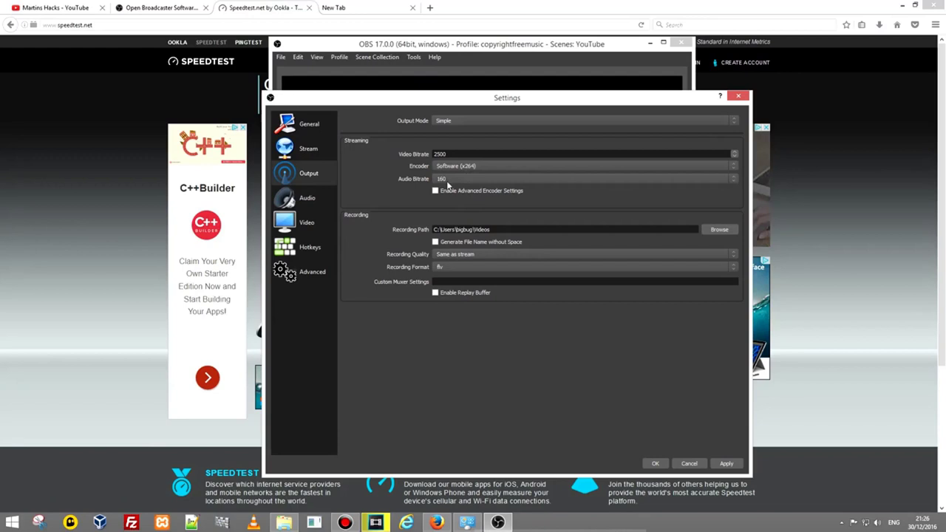
{"action": "left_click", "coordinate": [447, 181]}
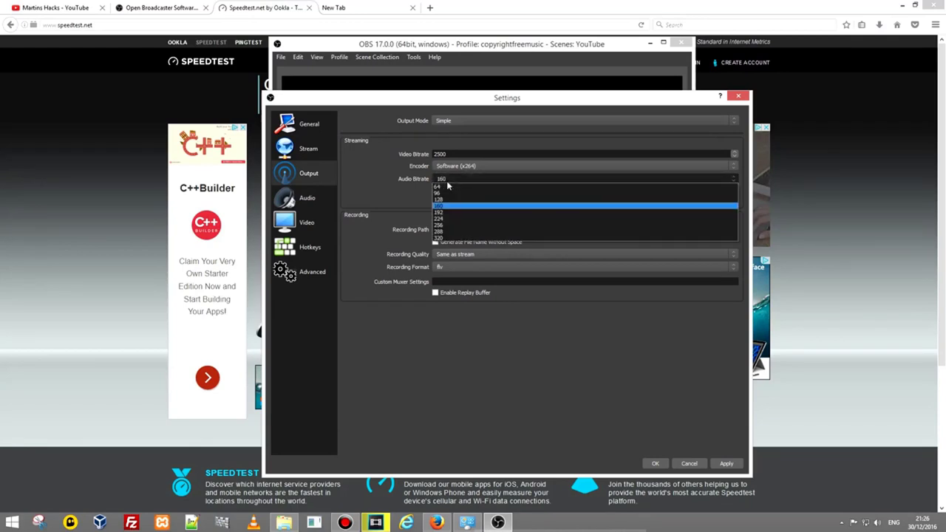
{"action": "left_click", "coordinate": [446, 180]}
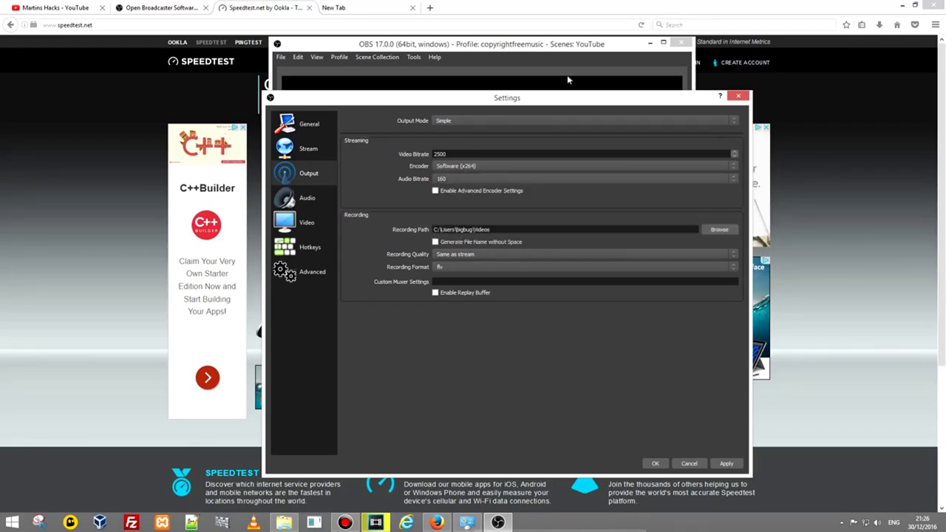
{"action": "double_click", "coordinate": [447, 155]}
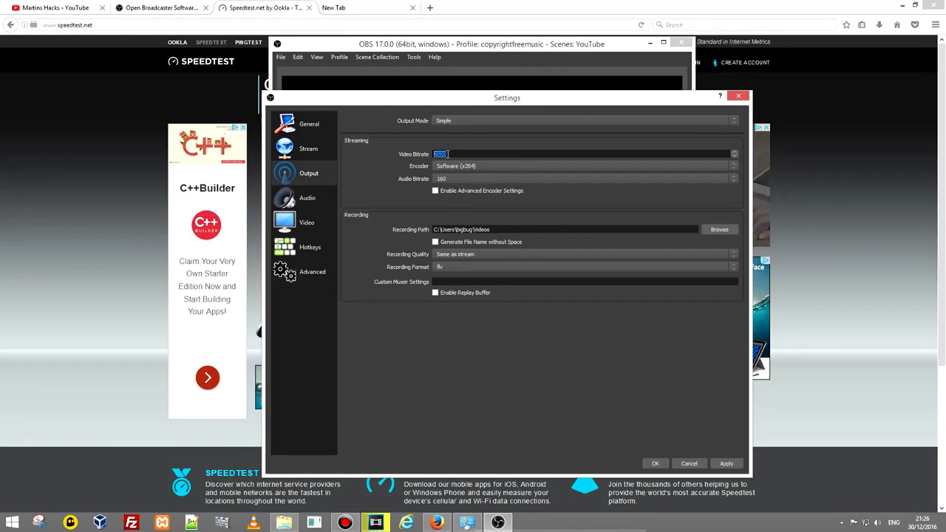
{"action": "left_click", "coordinate": [447, 153]}
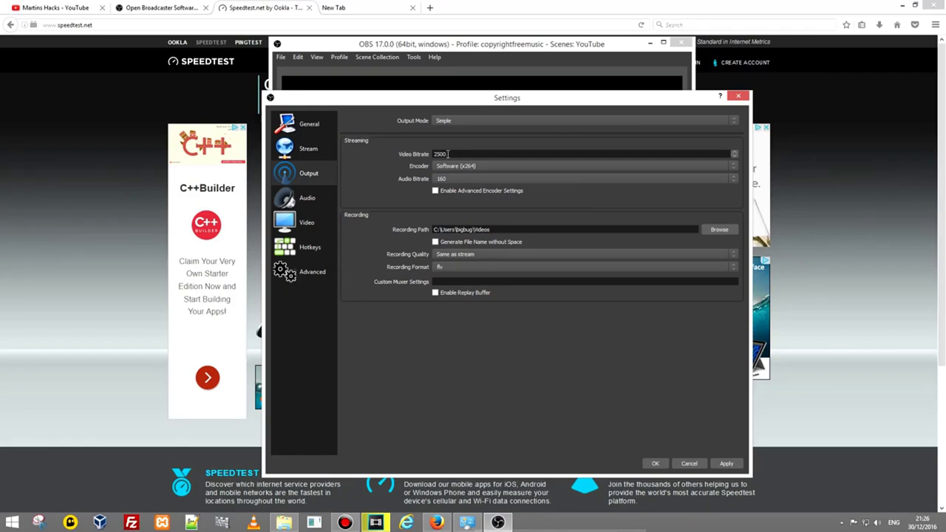
{"action": "double_click", "coordinate": [440, 154]}
{"action": "double_click", "coordinate": [444, 154]}
{"action": "left_click", "coordinate": [436, 154]}
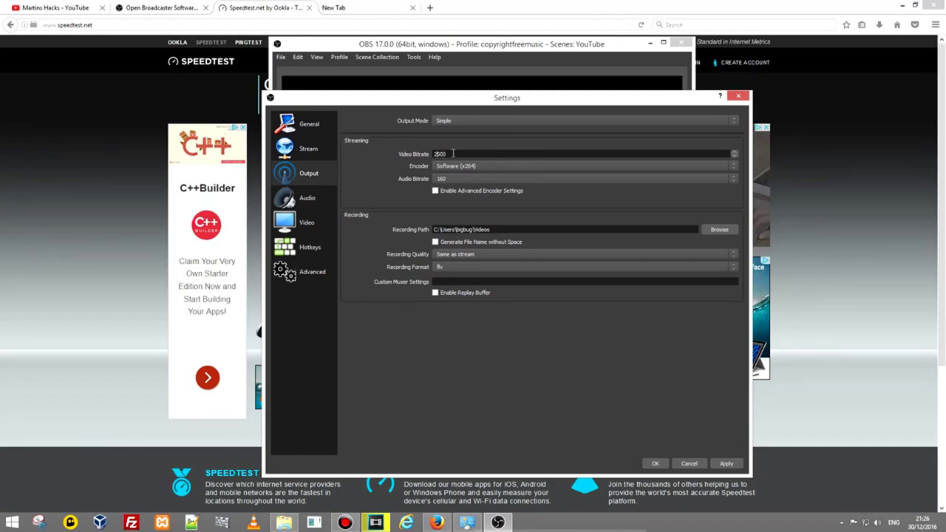
{"action": "double_click", "coordinate": [442, 153]}
Move the Bandicam recorder window down and right, then return to OBS Output settings
{"action": "left_click", "coordinate": [344, 523]}
{"action": "left_click_drag", "start_coordinate": [384, 20], "coordinate": [439, 104]}
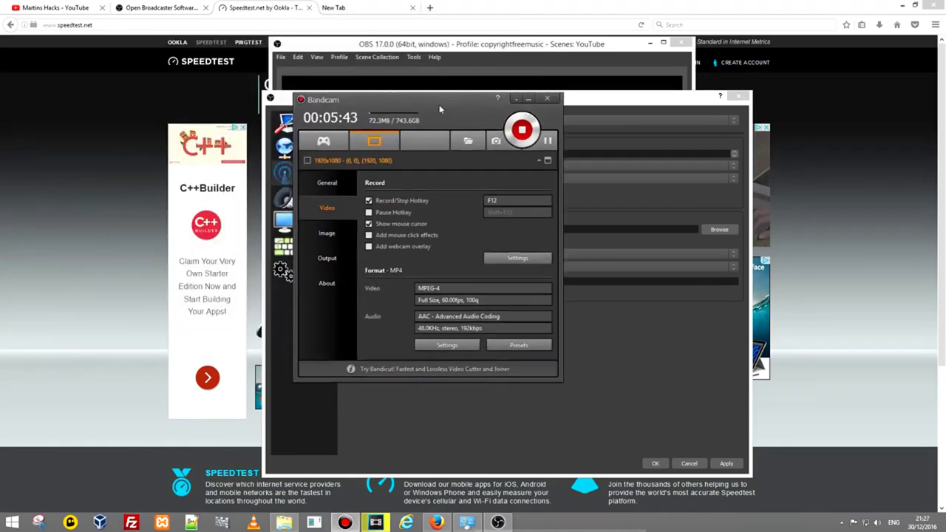
{"action": "left_click", "coordinate": [273, 177]}
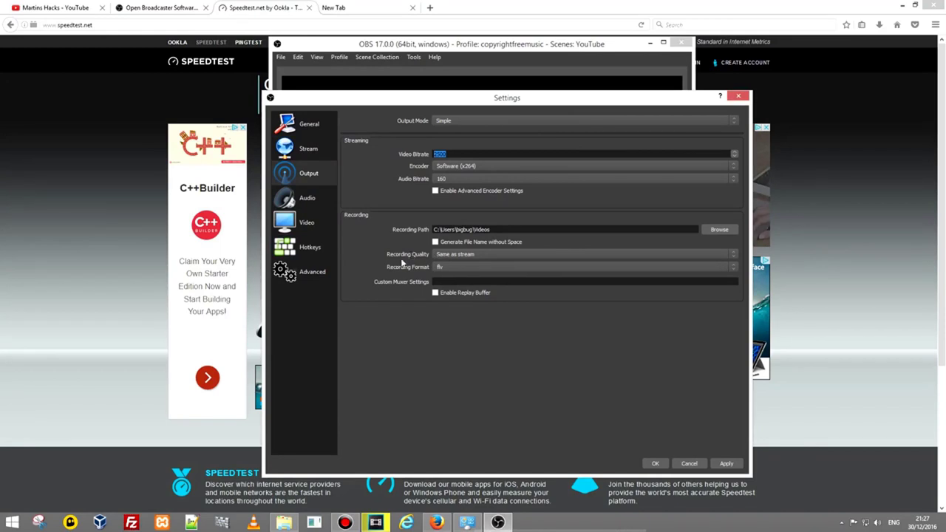
Set Recording Quality to High Quality, Medium File Size and Recording Format to mp4
{"action": "left_click", "coordinate": [446, 257]}
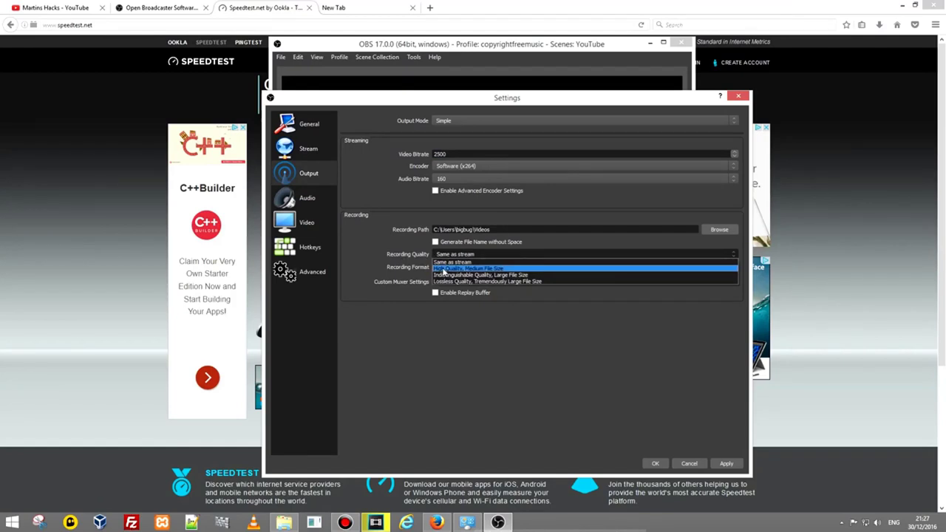
{"action": "left_click", "coordinate": [444, 269]}
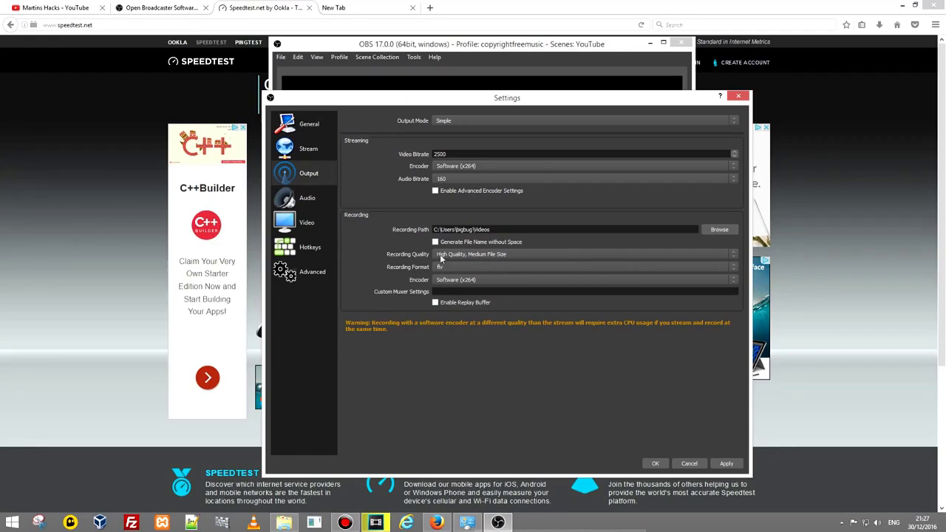
{"action": "left_click", "coordinate": [441, 256]}
{"action": "left_click", "coordinate": [443, 255]}
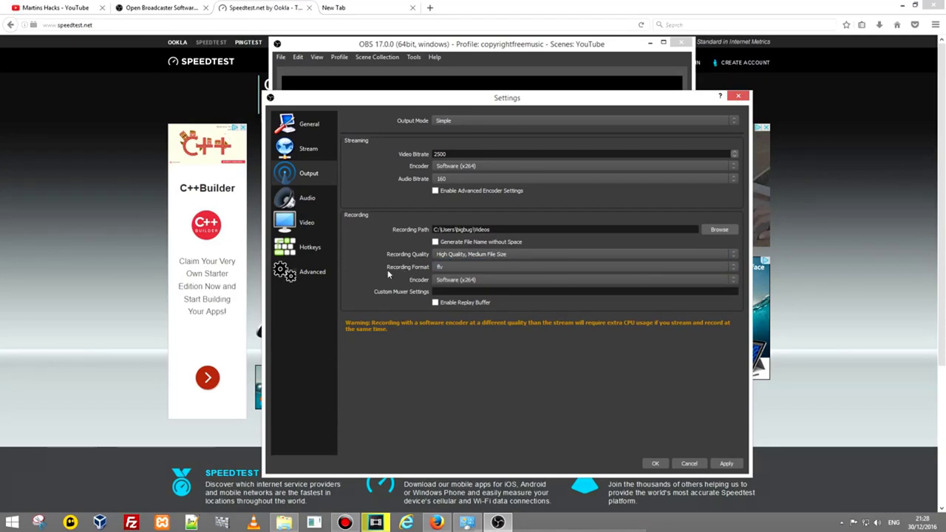
{"action": "left_click", "coordinate": [445, 268]}
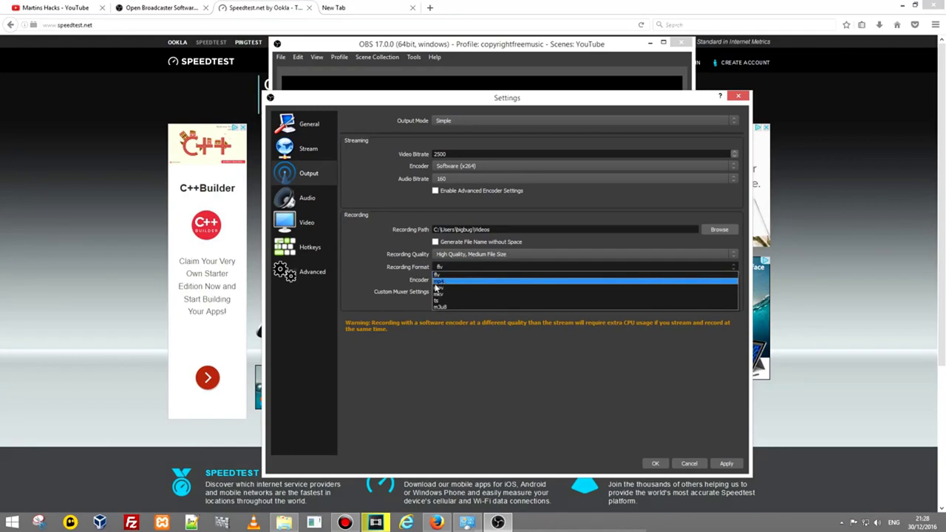
{"action": "left_click", "coordinate": [436, 283]}
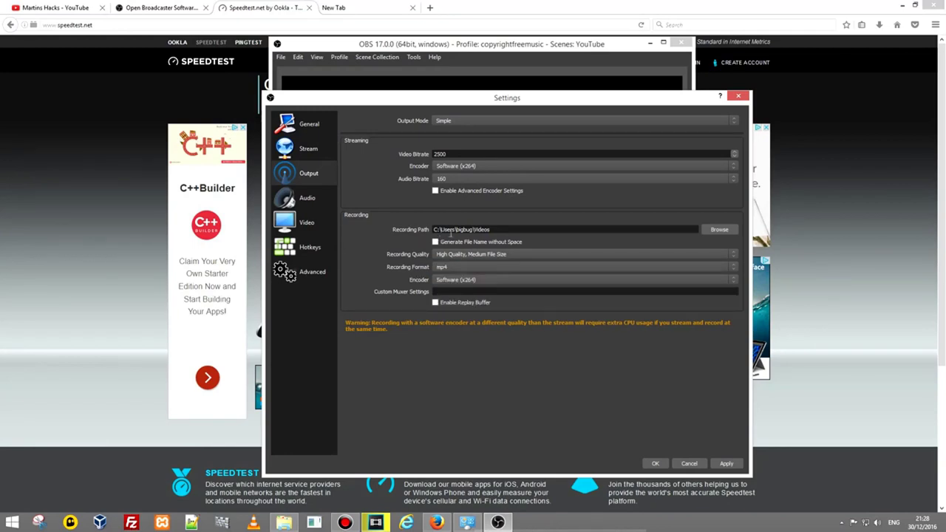
Set the recording path to the Desktop folder
{"action": "left_click", "coordinate": [719, 229]}
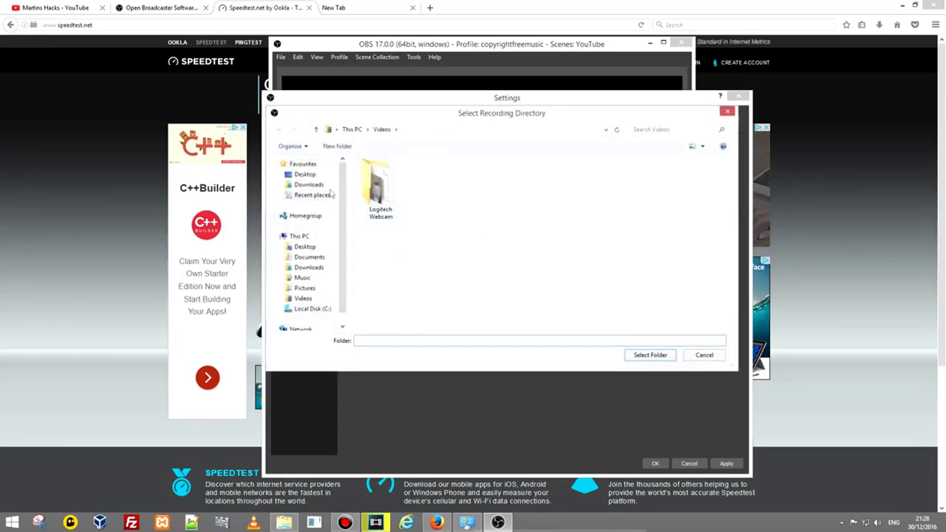
{"action": "left_click", "coordinate": [314, 176]}
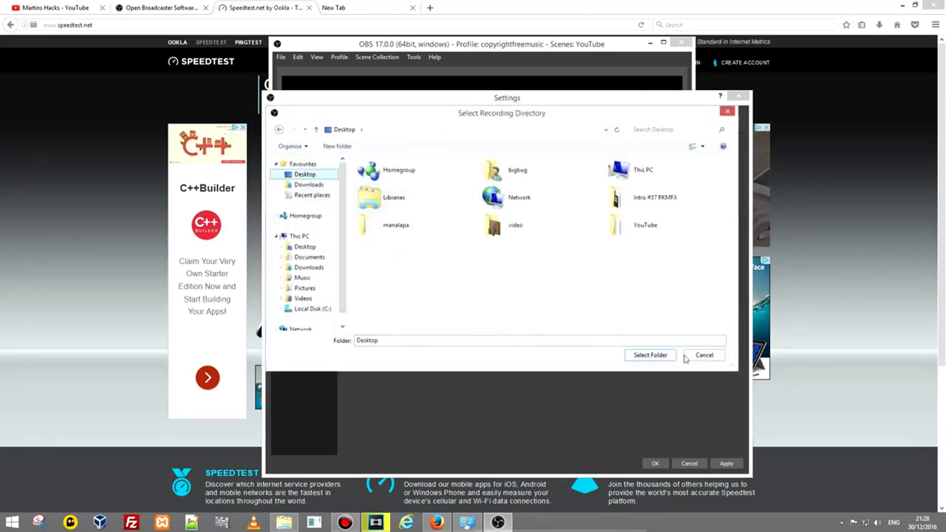
{"action": "left_click", "coordinate": [650, 354]}
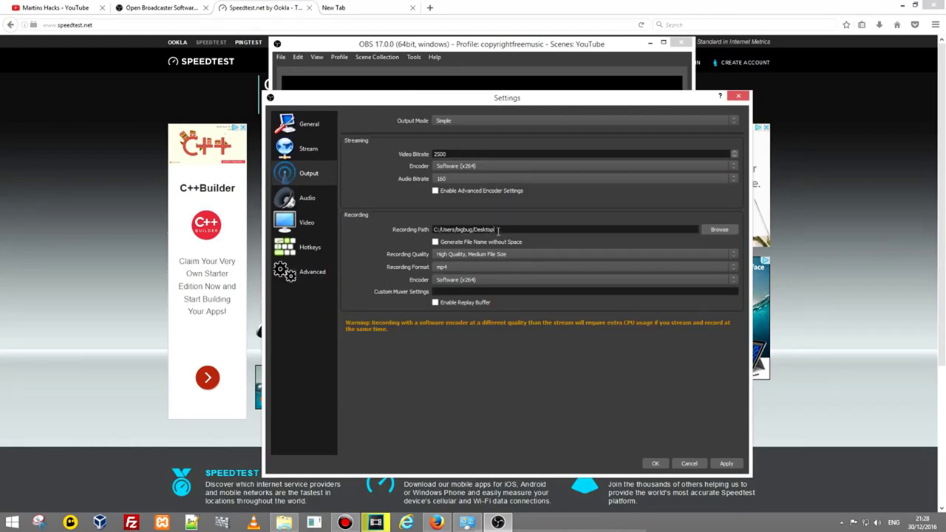
{"action": "left_click_drag", "start_coordinate": [498, 231], "coordinate": [430, 225]}
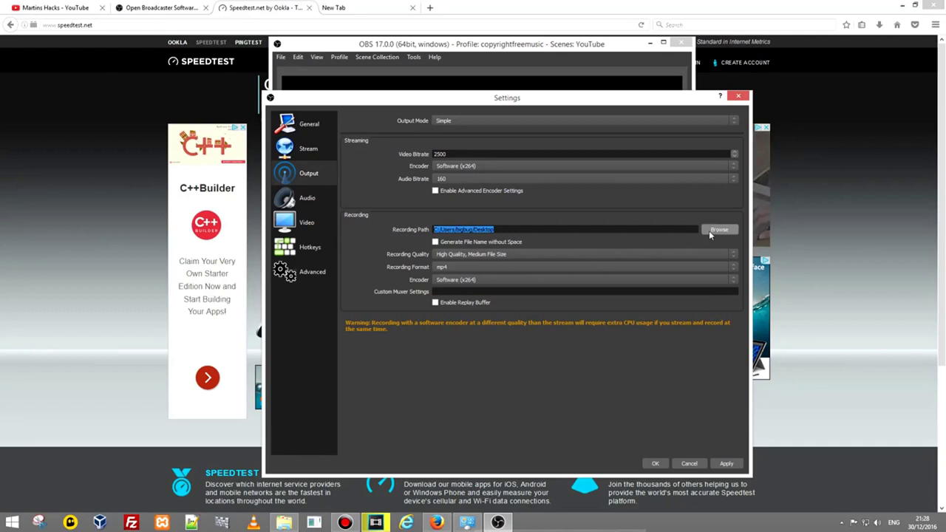
Keep the Yeti Stereo Microphone as the Mic/Auxiliary audio device
{"action": "left_click", "coordinate": [302, 202]}
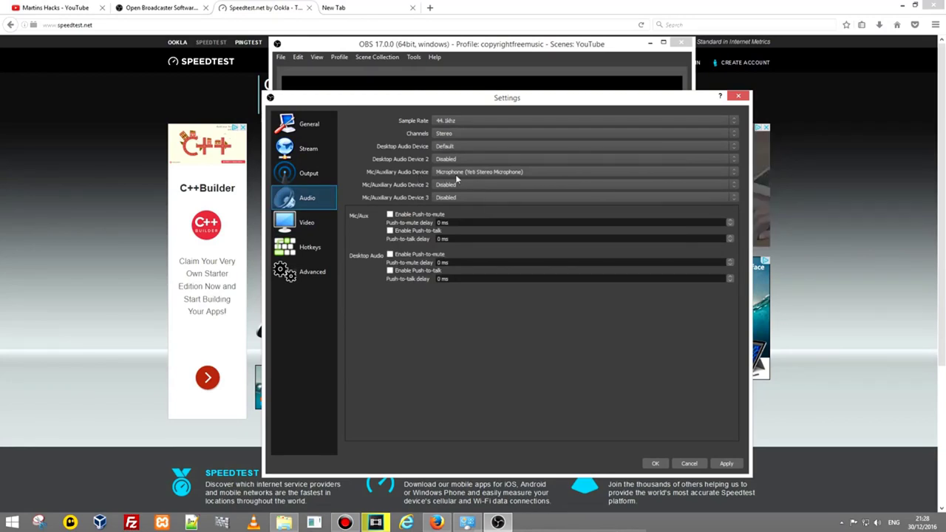
{"action": "left_click", "coordinate": [444, 173]}
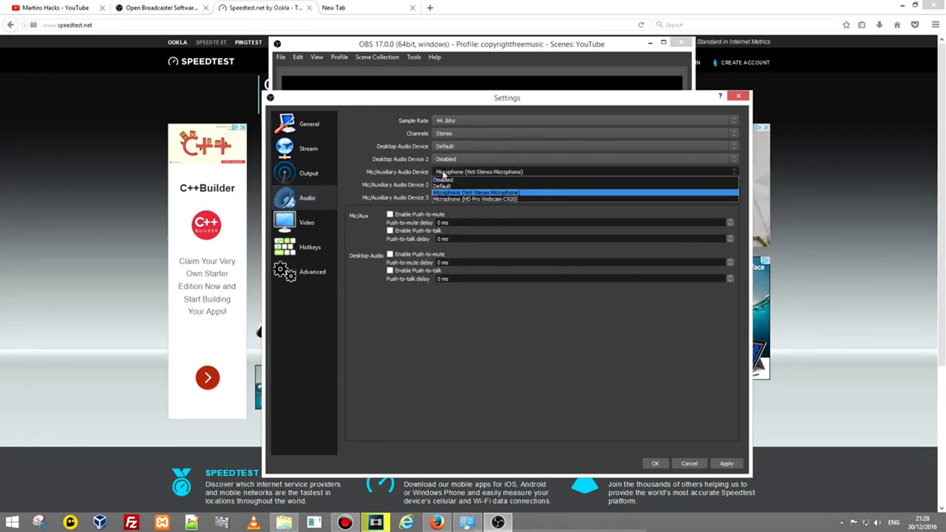
{"action": "left_click", "coordinate": [442, 171]}
Confirm the 1920x1080 base resolution and 30 FPS in Video settings, then view Hotkeys
{"action": "left_click", "coordinate": [307, 222]}
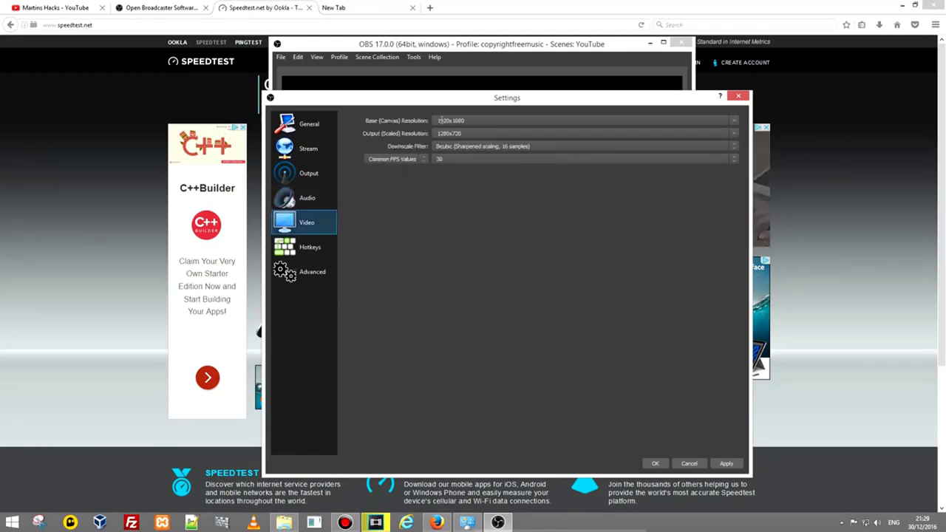
{"action": "left_click_drag", "start_coordinate": [438, 121], "coordinate": [467, 123]}
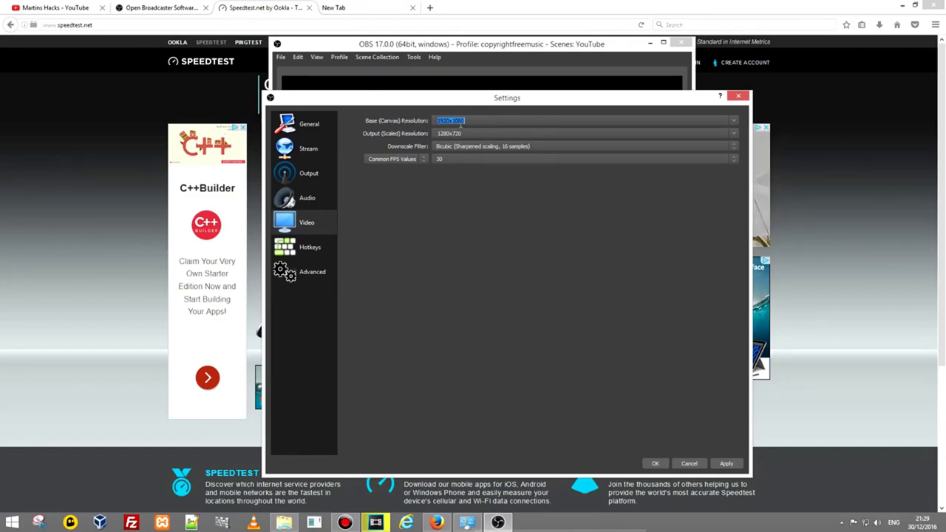
{"action": "left_click", "coordinate": [447, 162]}
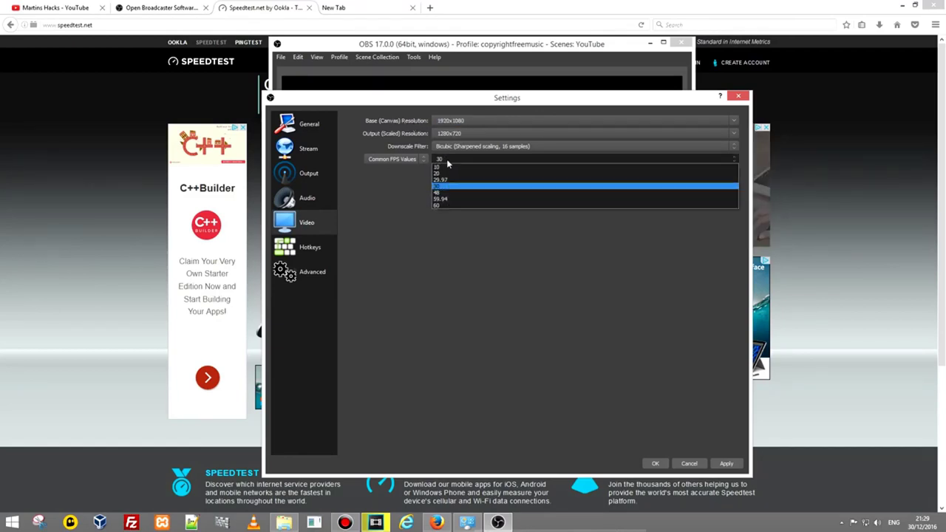
{"action": "left_click", "coordinate": [447, 161]}
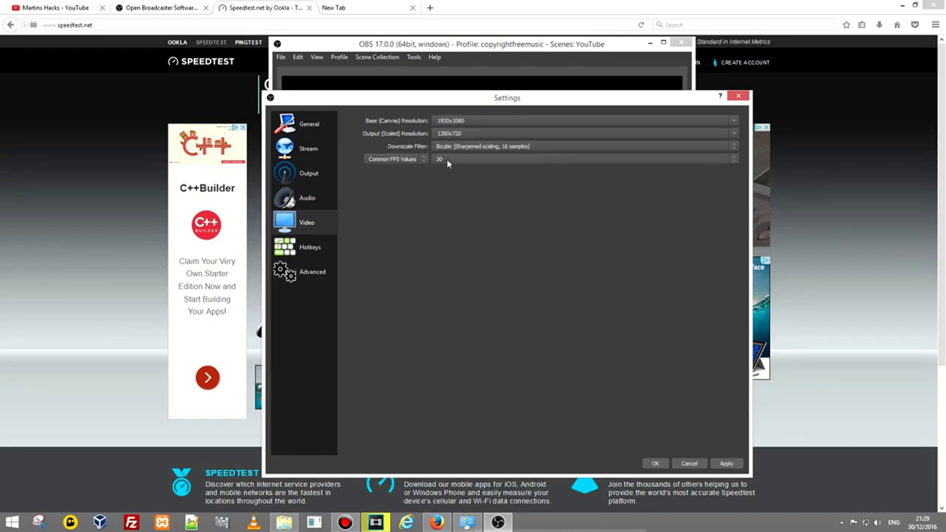
{"action": "left_click", "coordinate": [447, 161]}
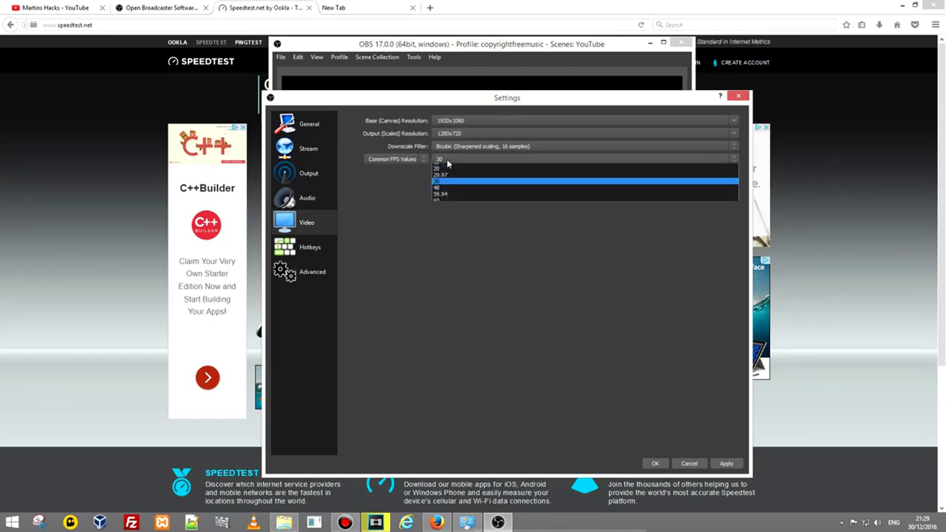
{"action": "left_click", "coordinate": [446, 159]}
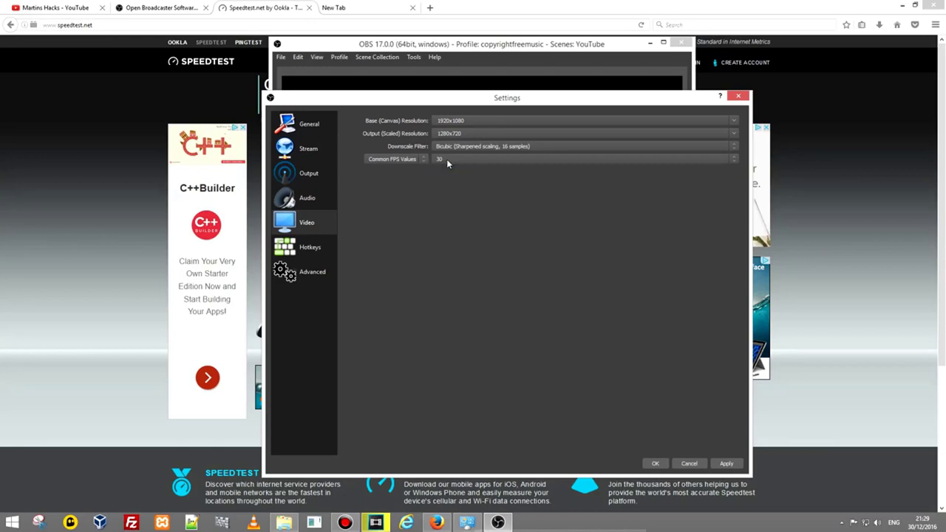
{"action": "left_click", "coordinate": [310, 247]}
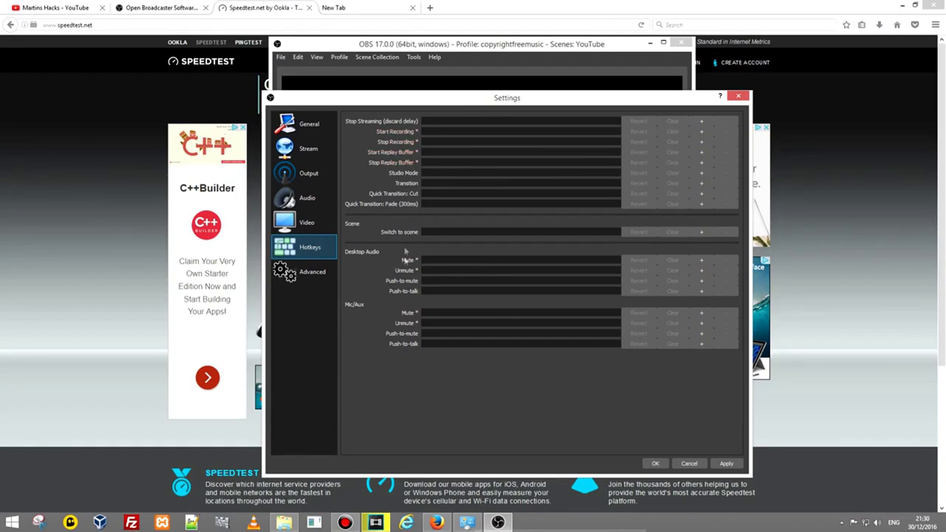
Apply the changed Advanced settings and close the Settings dialog with OK
{"action": "left_click", "coordinate": [470, 143]}
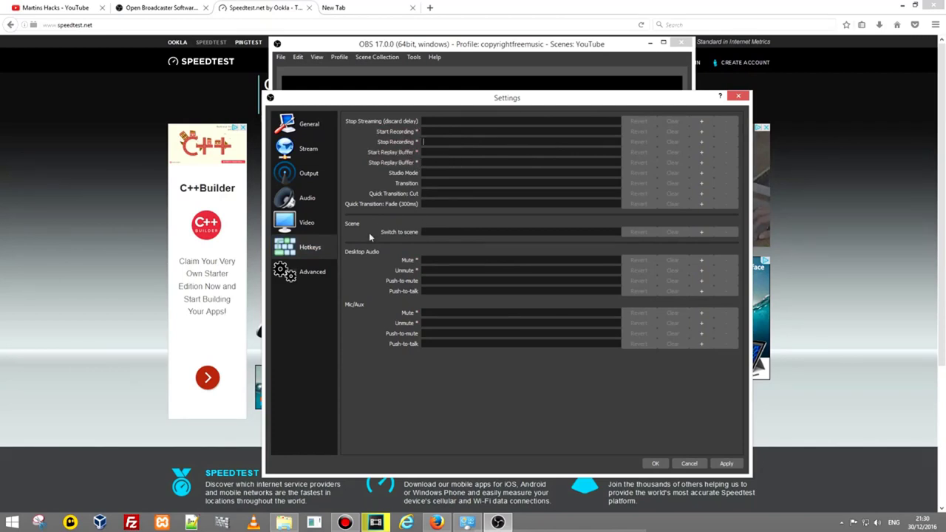
{"action": "left_click", "coordinate": [298, 272]}
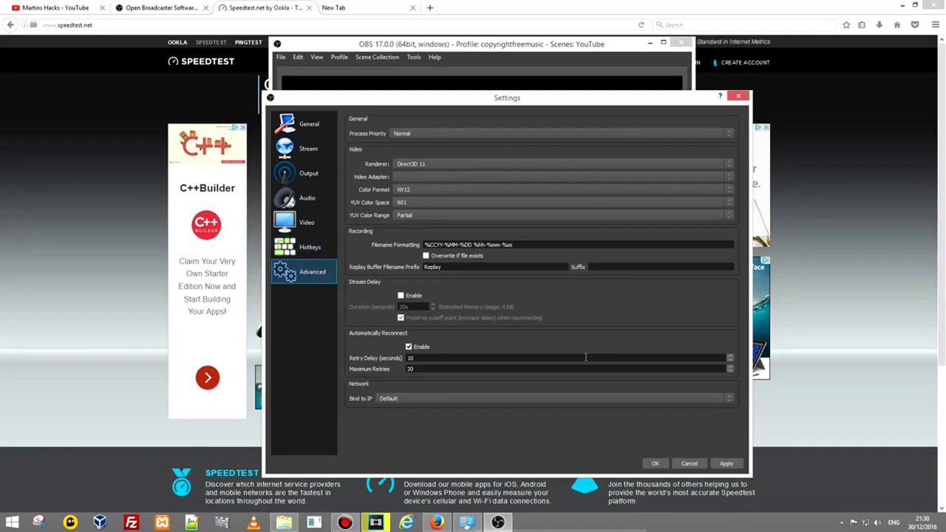
{"action": "left_click", "coordinate": [726, 464]}
{"action": "left_click", "coordinate": [653, 462]}
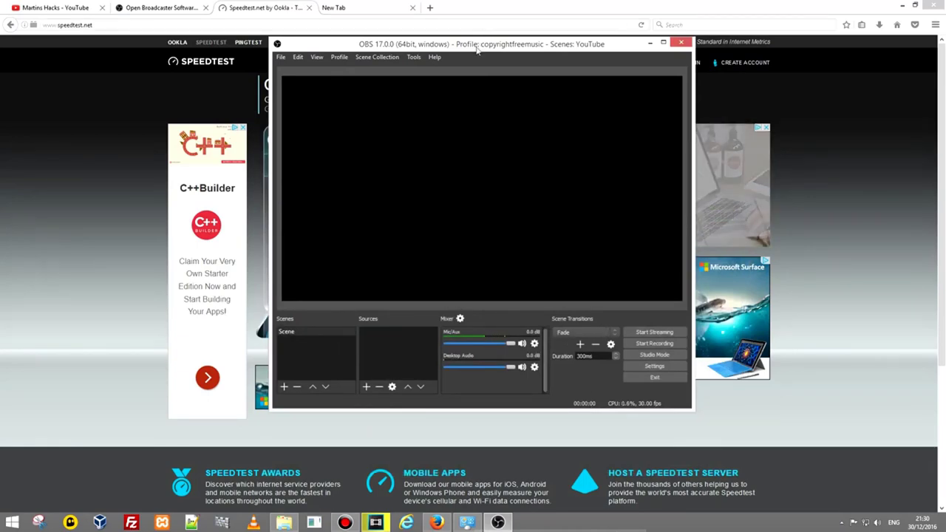
Add a new scene named 'screen'
{"action": "left_click_drag", "start_coordinate": [474, 47], "coordinate": [391, 67]}
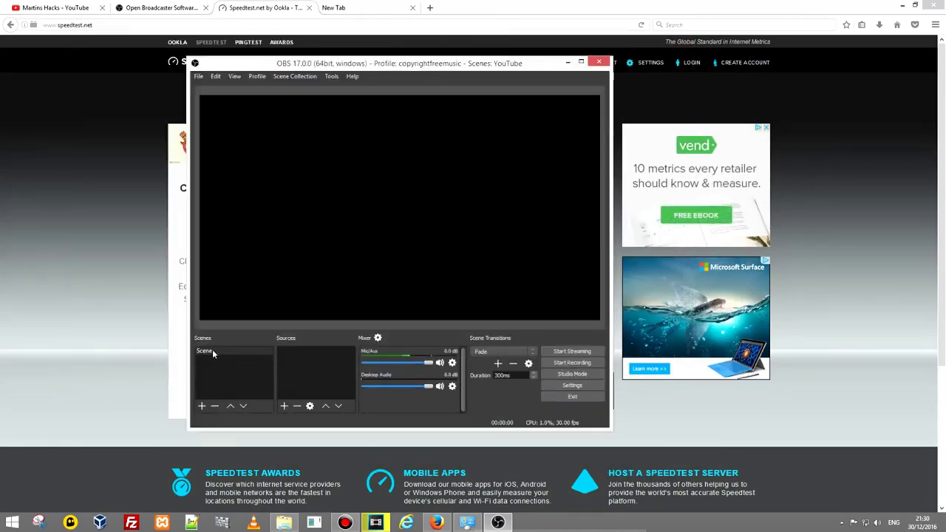
{"action": "left_click", "coordinate": [270, 352]}
{"action": "left_click", "coordinate": [209, 352]}
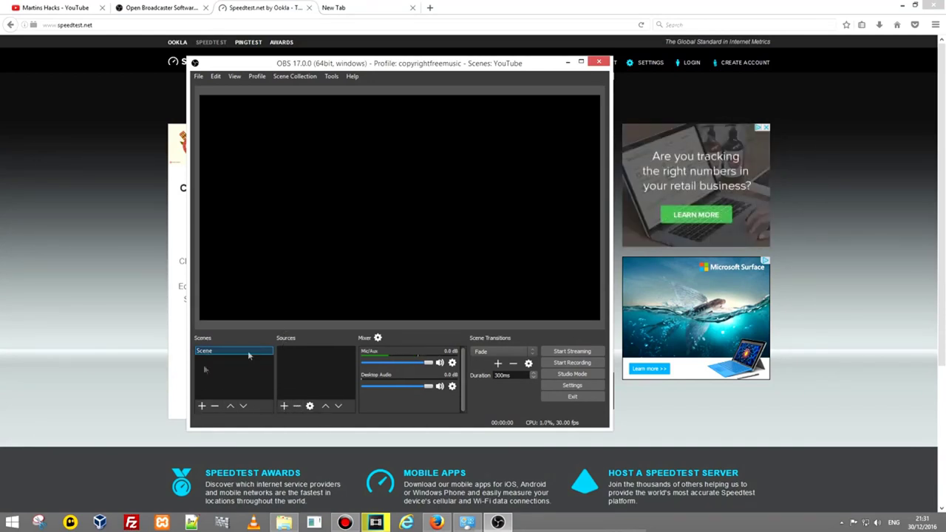
{"action": "double_click", "coordinate": [226, 351]}
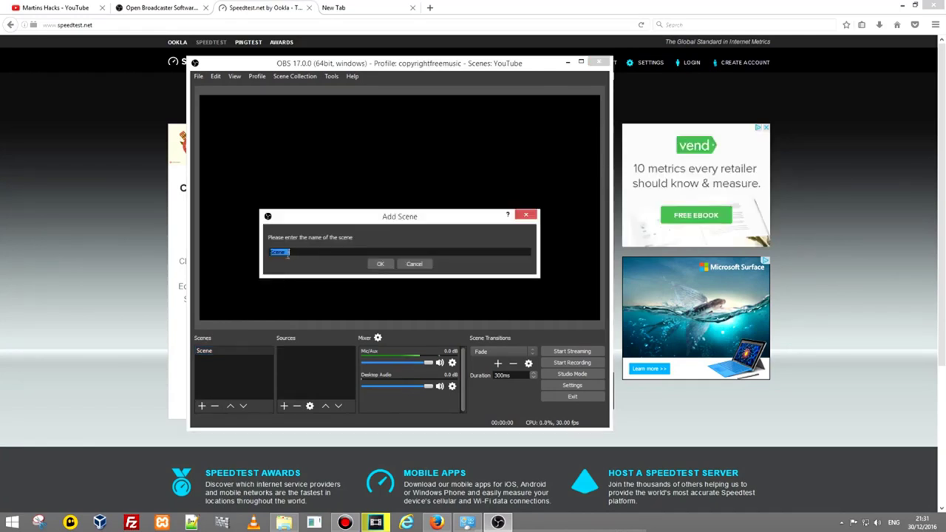
{"action": "type", "text": "screen"}
{"action": "left_click", "coordinate": [380, 263]}
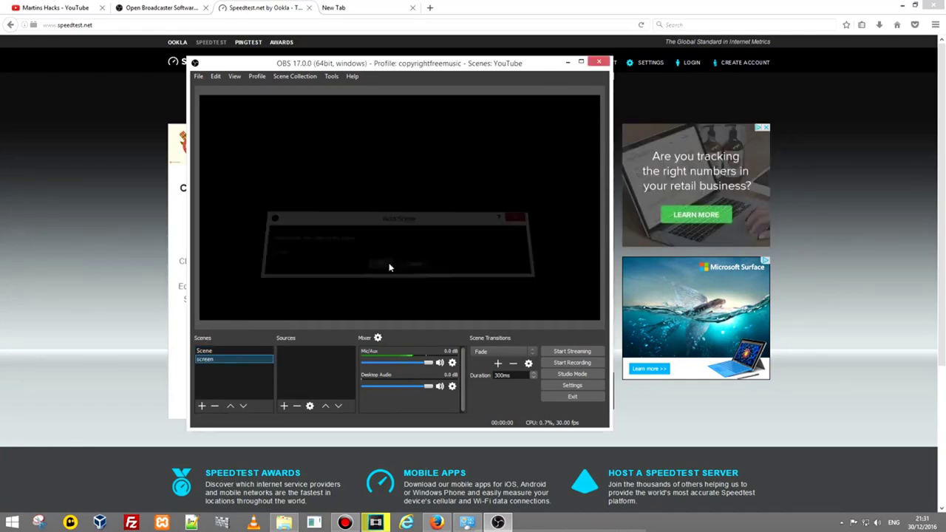
Delete the default scene named 'Scene'
{"action": "left_click", "coordinate": [219, 352]}
{"action": "left_click", "coordinate": [214, 407]}
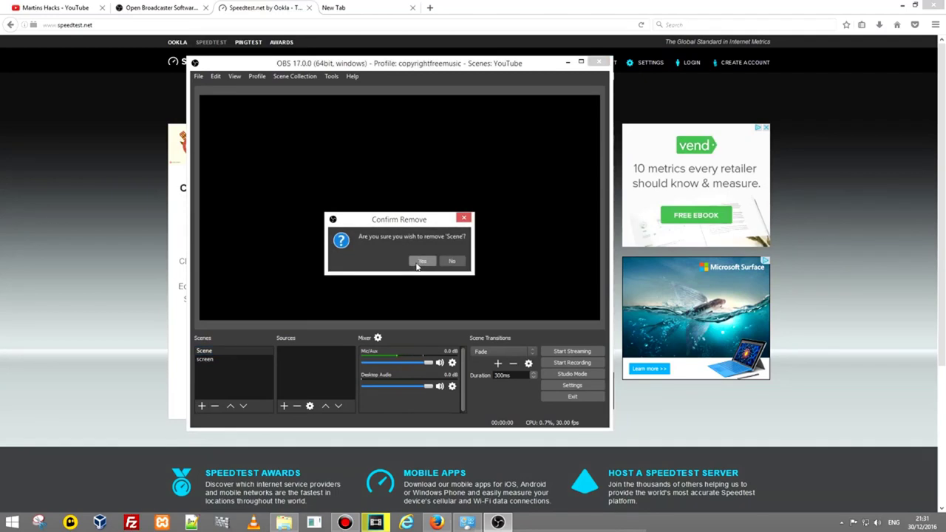
{"action": "left_click", "coordinate": [420, 262]}
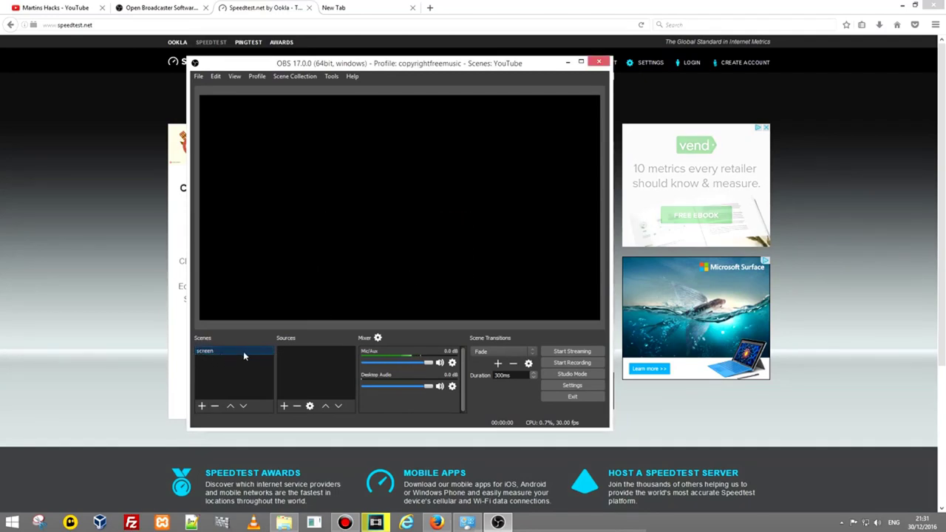
In the screen scene, create a Display Capture source named Screen1
{"action": "left_click", "coordinate": [299, 363]}
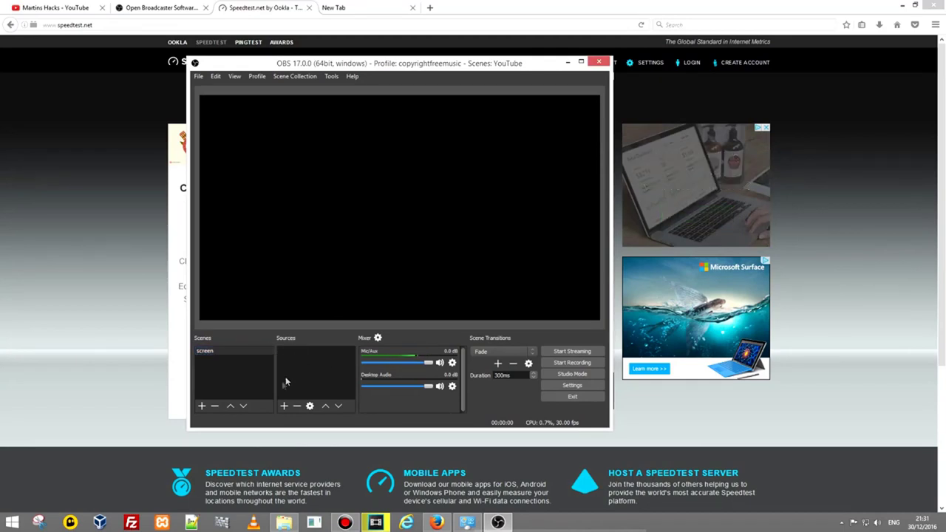
{"action": "left_click", "coordinate": [245, 353]}
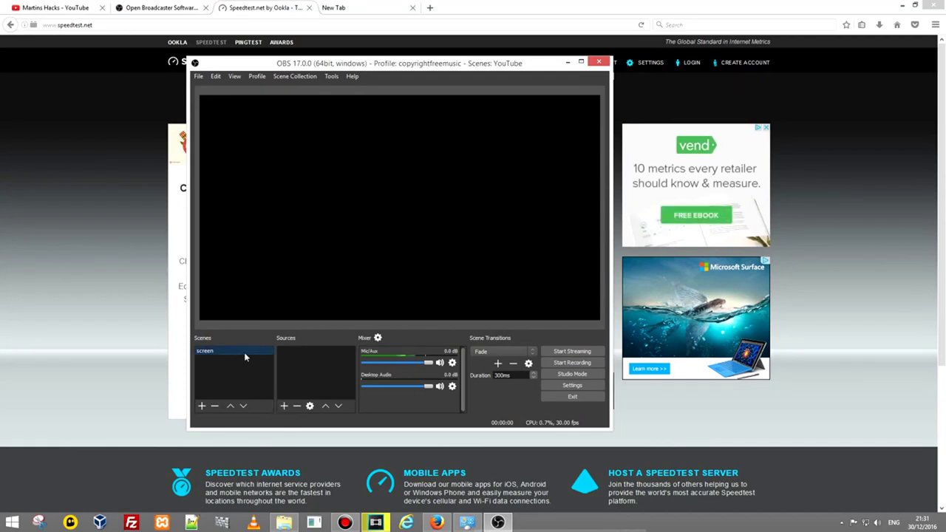
{"action": "left_click", "coordinate": [283, 406]}
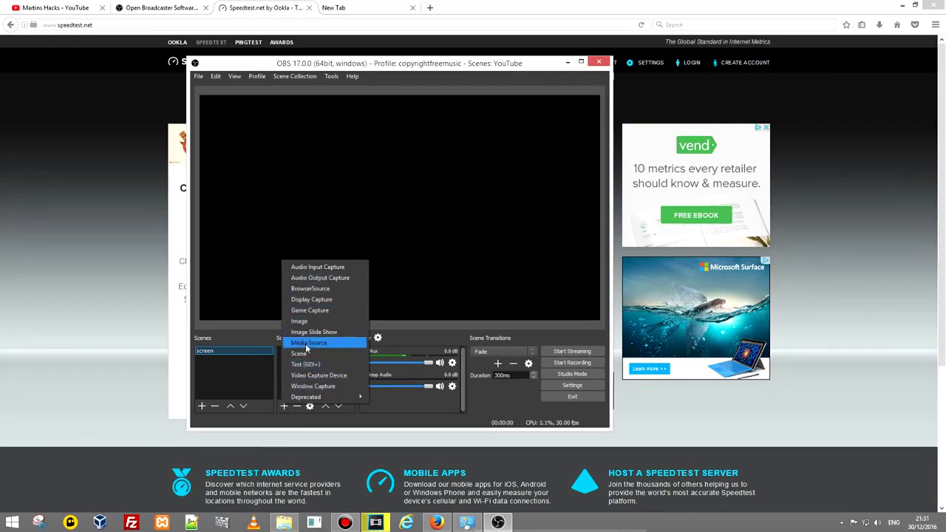
{"action": "left_click", "coordinate": [308, 300]}
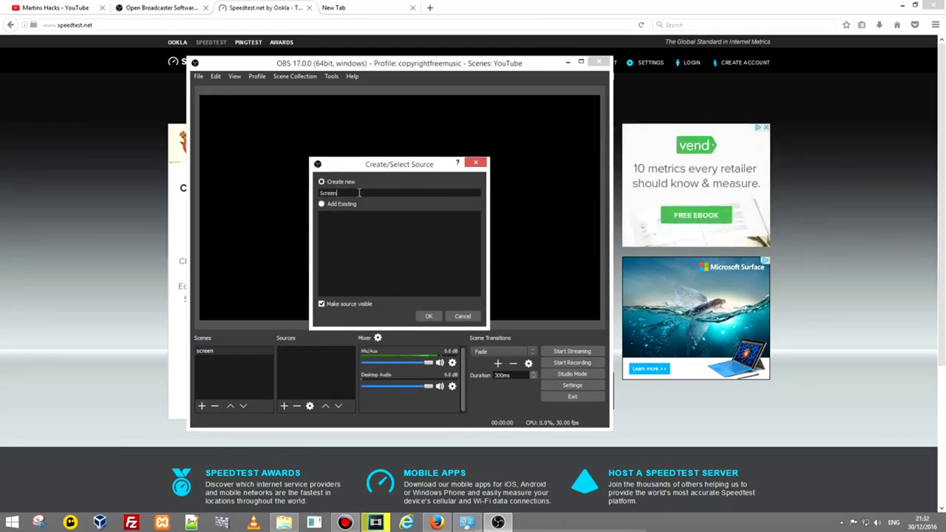
{"action": "left_click", "coordinate": [427, 316]}
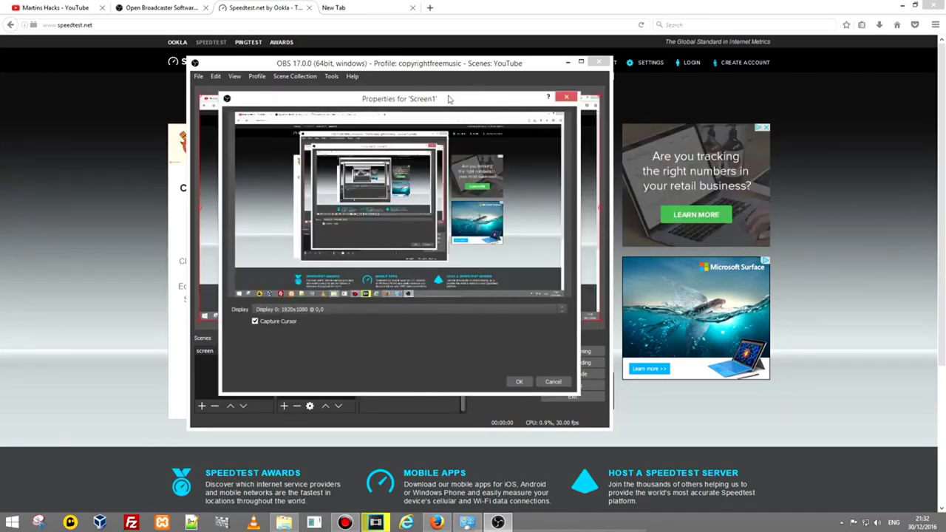
Set Screen1's display to Display 0 after briefly trying Display 1
{"action": "left_click_drag", "start_coordinate": [446, 98], "coordinate": [314, 105]}
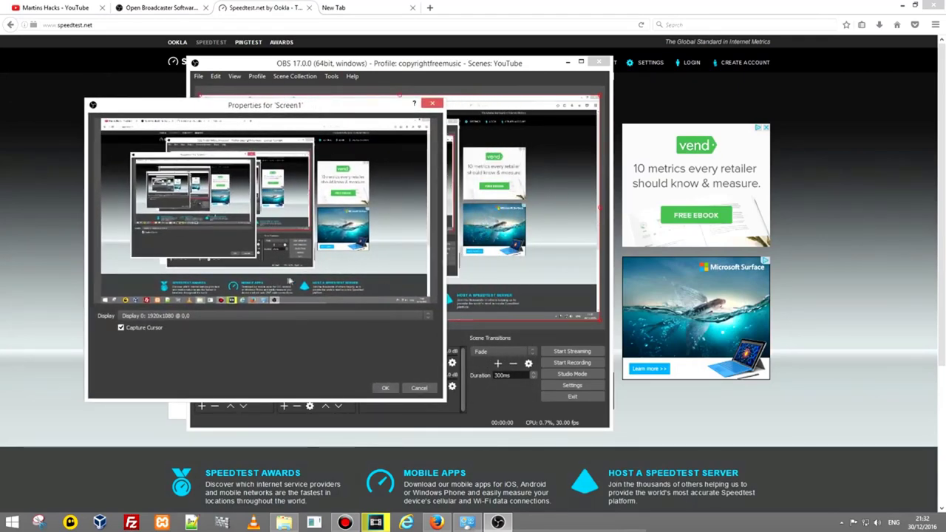
{"action": "left_click", "coordinate": [190, 315]}
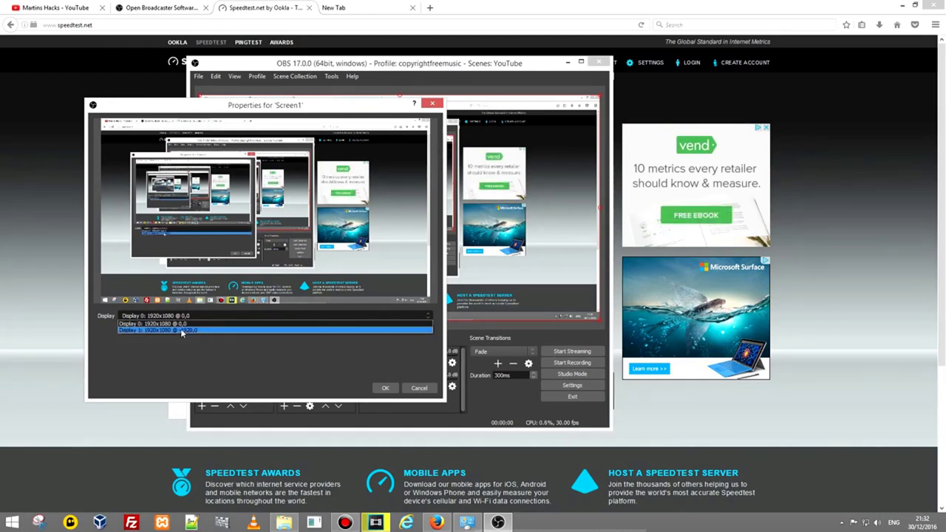
{"action": "left_click", "coordinate": [182, 332]}
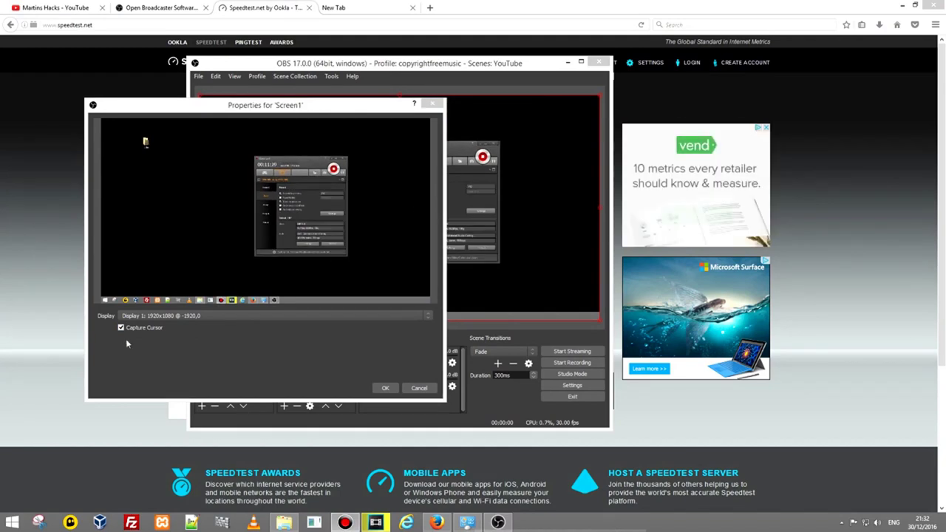
{"action": "left_click", "coordinate": [186, 315]}
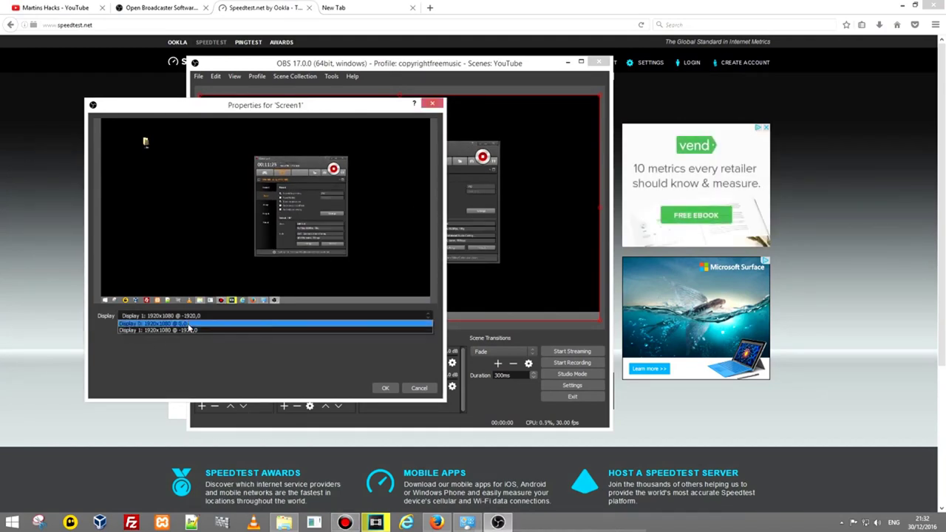
{"action": "left_click", "coordinate": [152, 323]}
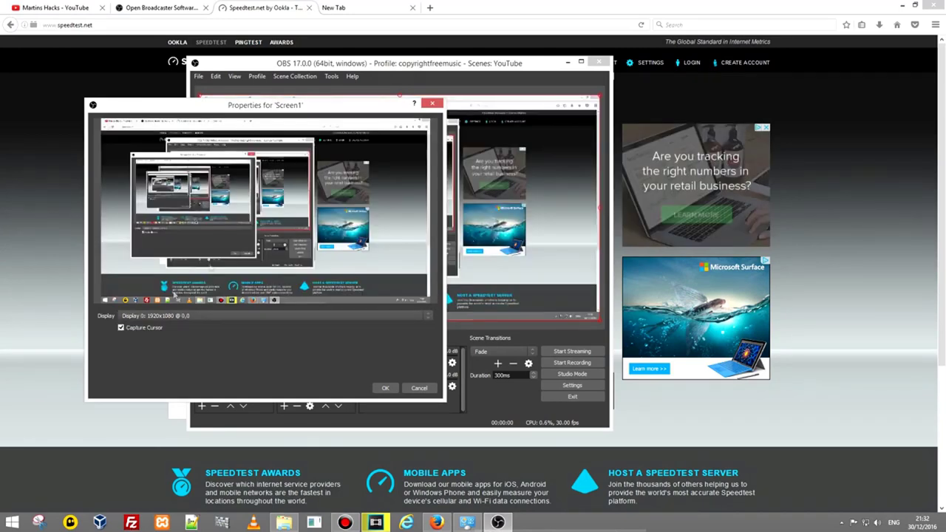
Confirm the Screen1 properties and record a roughly seven-second test clip
{"action": "left_click", "coordinate": [385, 389]}
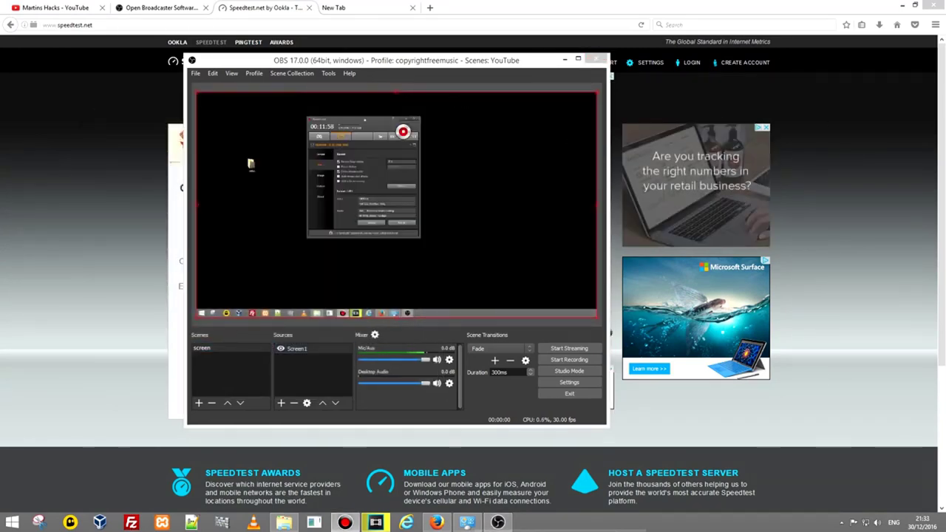
{"action": "left_click", "coordinate": [569, 360]}
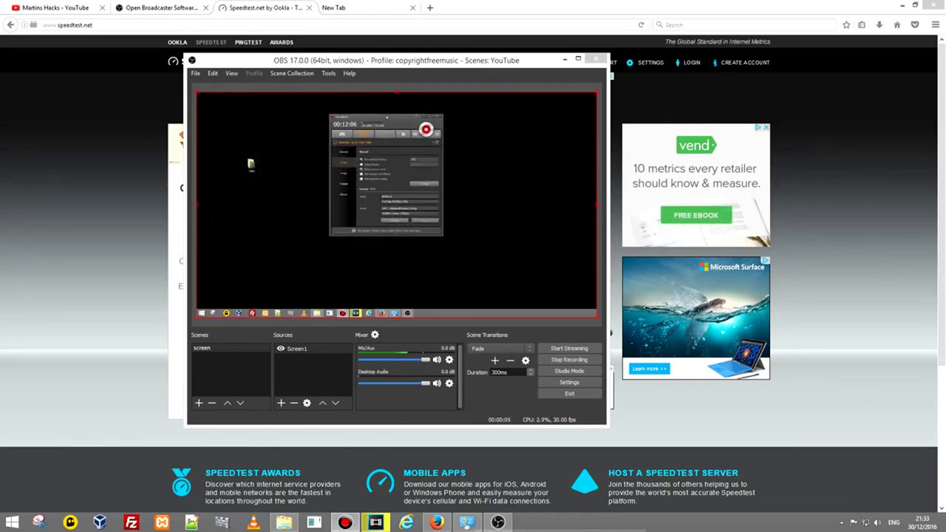
{"action": "left_click", "coordinate": [559, 361]}
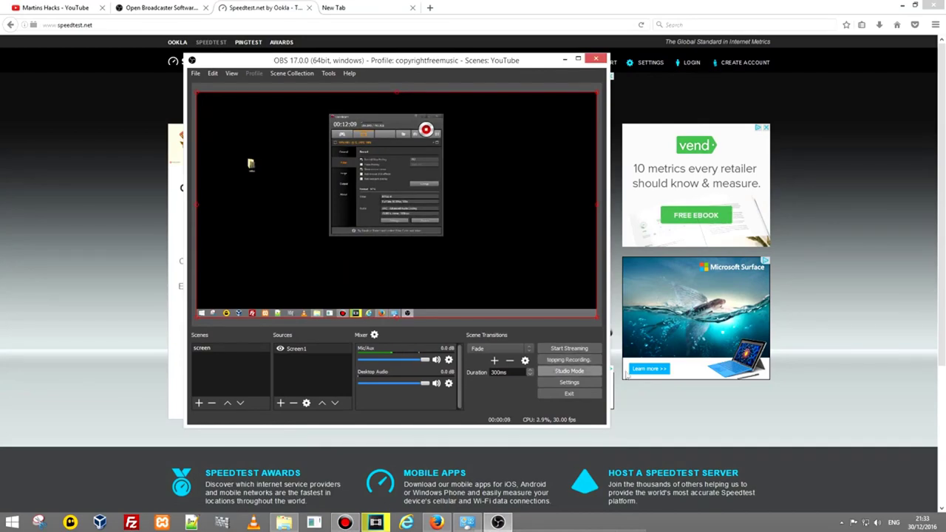
{"action": "left_click", "coordinate": [903, 6]}
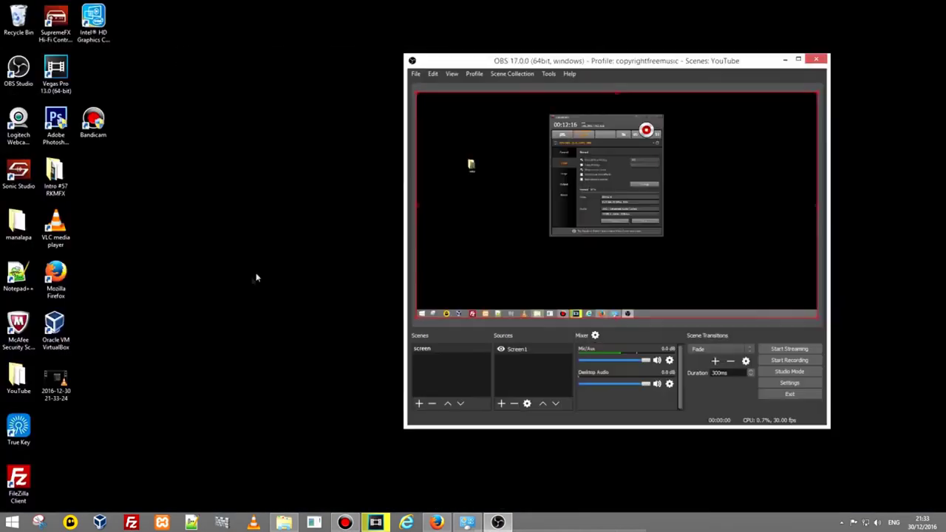
{"action": "double_click", "coordinate": [55, 381]}
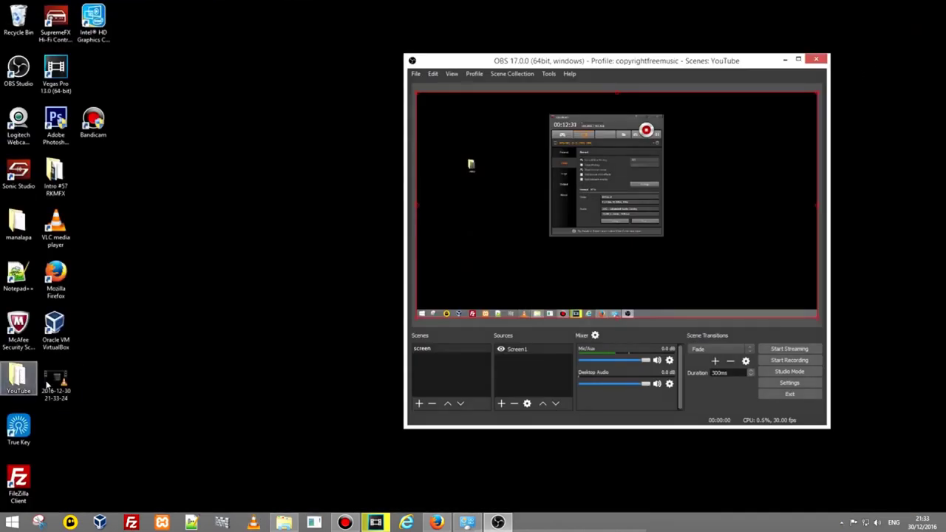
{"action": "left_click_drag", "start_coordinate": [56, 381], "coordinate": [248, 196]}
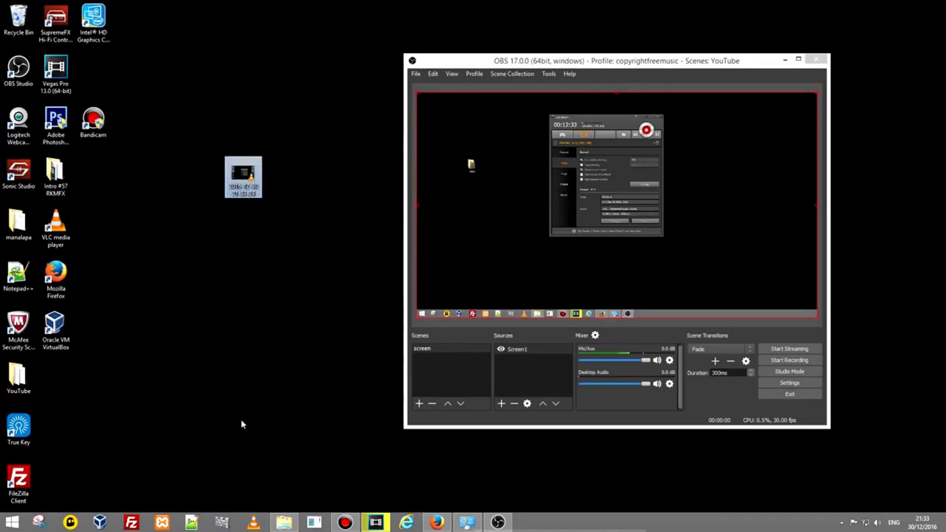
{"action": "left_click_drag", "start_coordinate": [691, 62], "coordinate": [457, 48]}
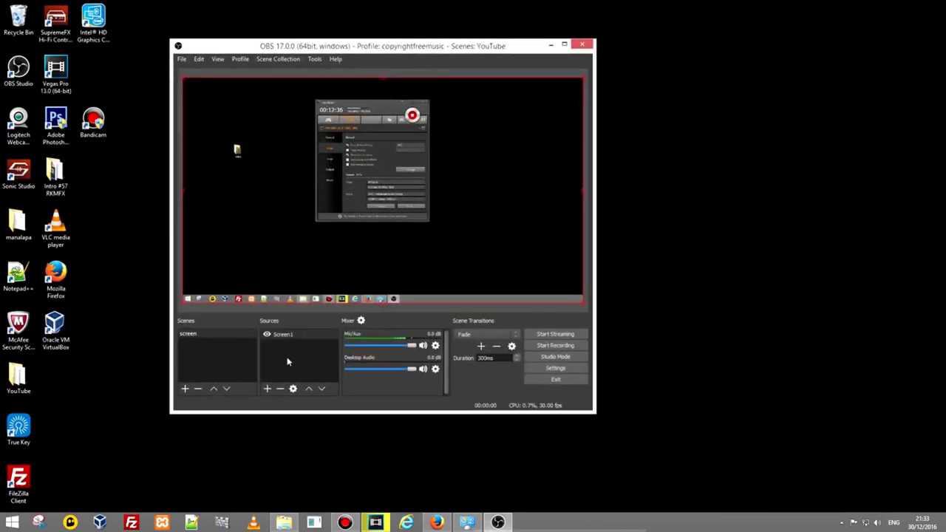